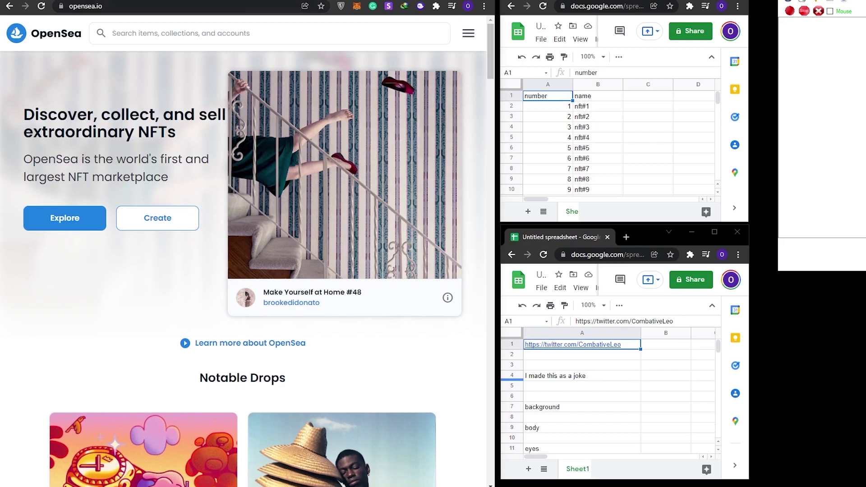
pyautogui.scroll(-2, 258, 218)
pyautogui.scroll(2, 258, 218)
pyautogui.scroll(-2, 630, 410)
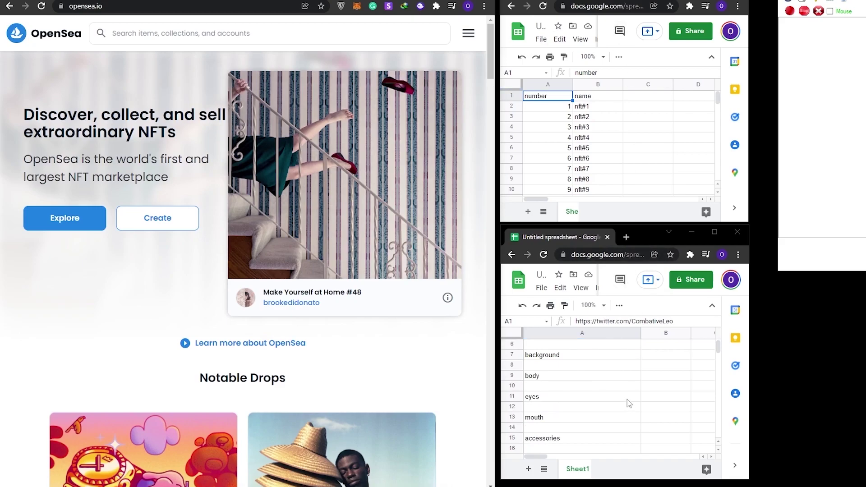
pyautogui.scroll(2, 629, 401)
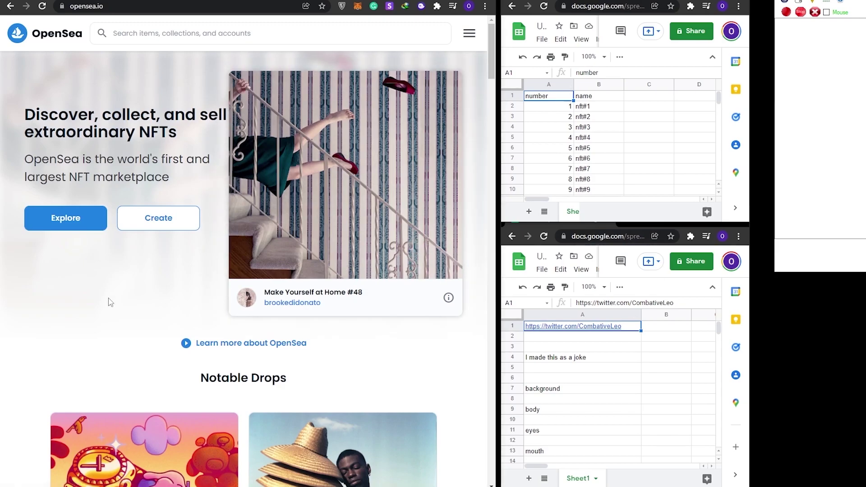
# Step: Connect the MetaMask wallet to the marketplace, entering the wallet password, and close the wallet view
pyautogui.click(469, 33)
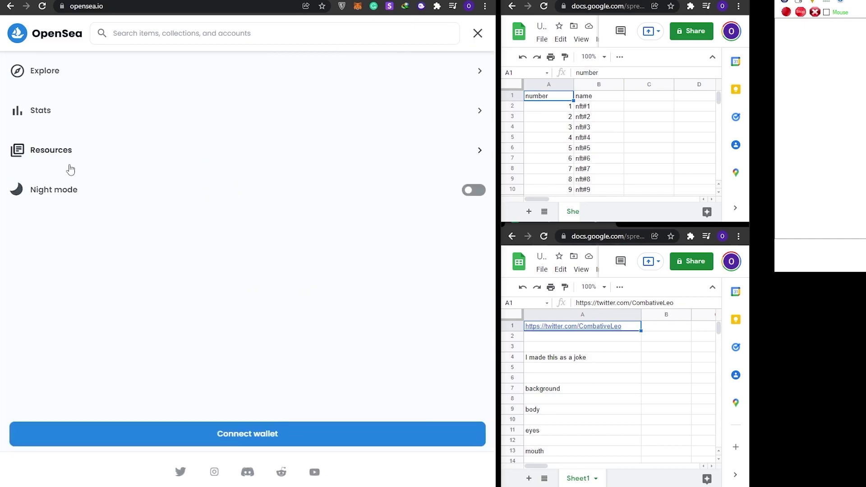
pyautogui.click(291, 440)
pyautogui.click(158, 138)
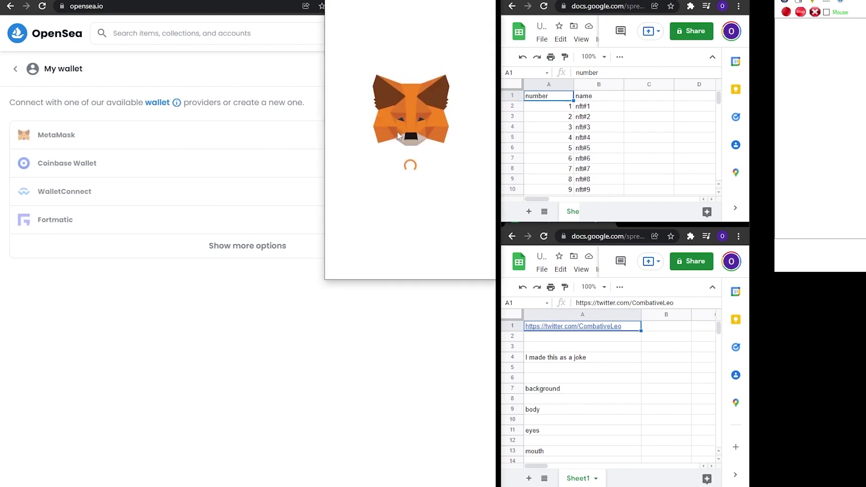
pyautogui.hotkey('ctrl', 'v')
pyautogui.click(424, 199)
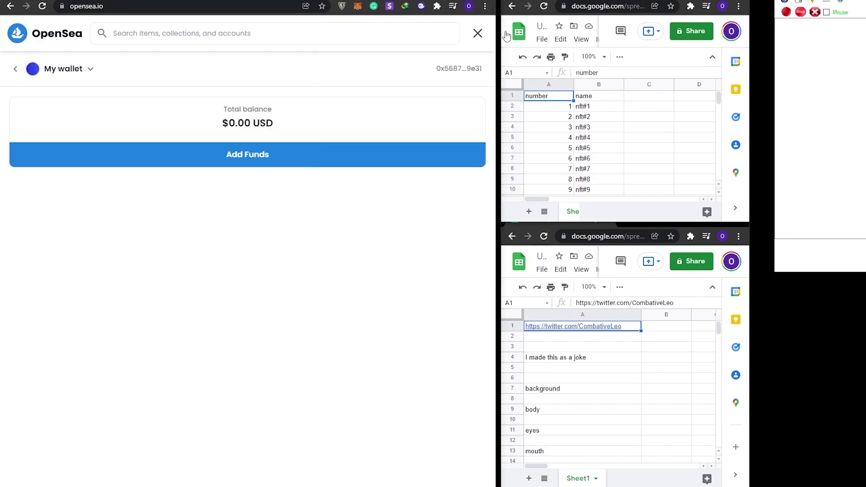
pyautogui.click(478, 34)
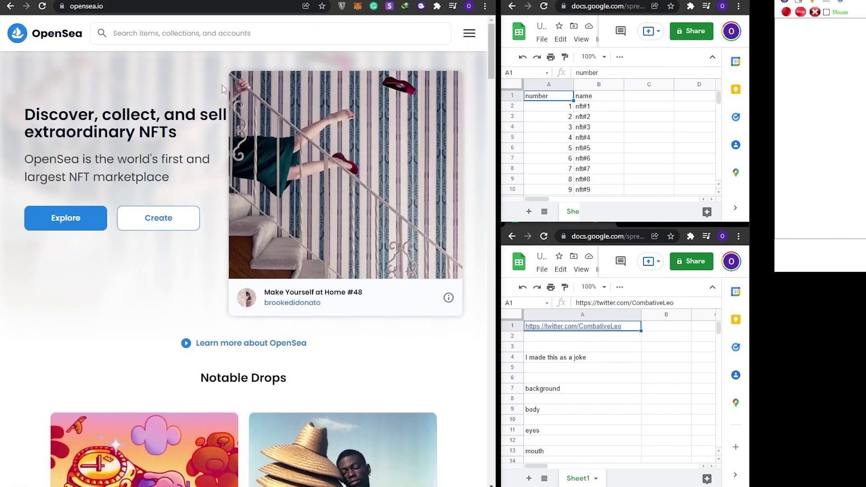
# Step: Open the account's My Collections page and look through the existing collections
pyautogui.click(470, 32)
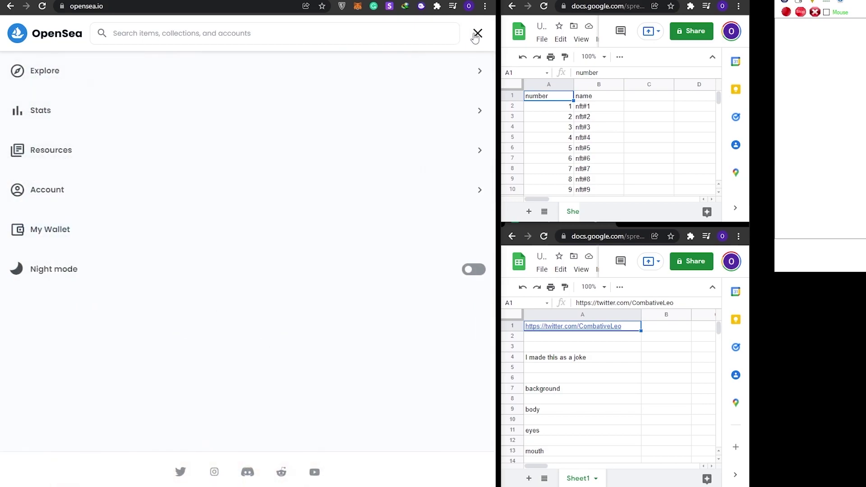
pyautogui.click(38, 190)
pyautogui.click(44, 191)
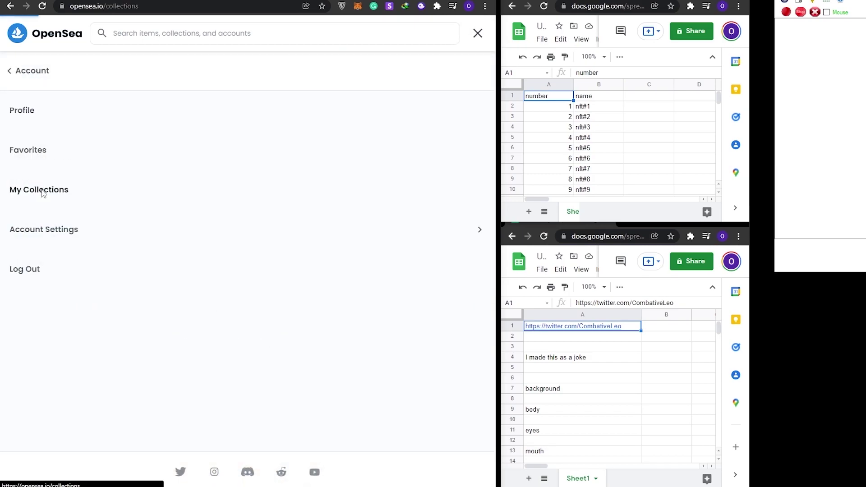
pyautogui.scroll(-1, 225, 198)
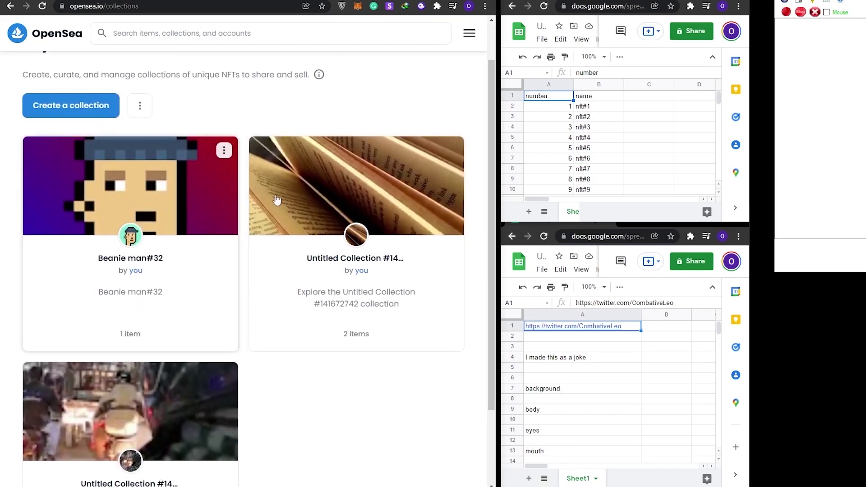
pyautogui.scroll(-2, 194, 243)
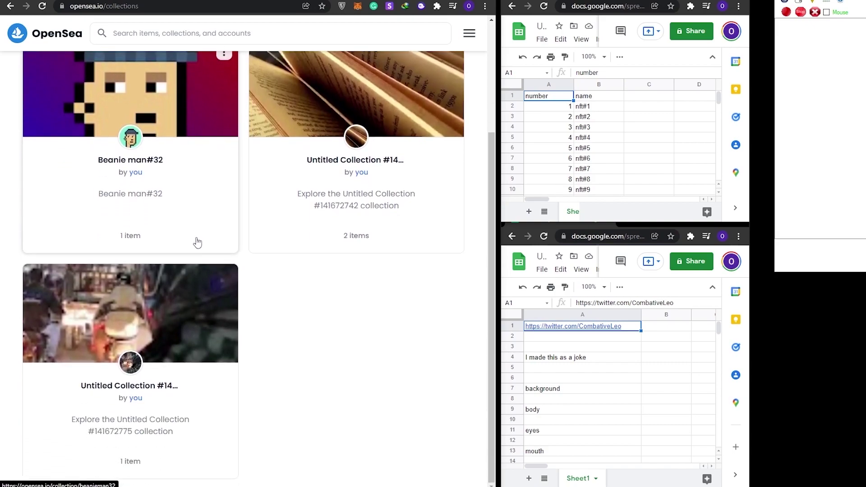
pyautogui.scroll(4, 197, 242)
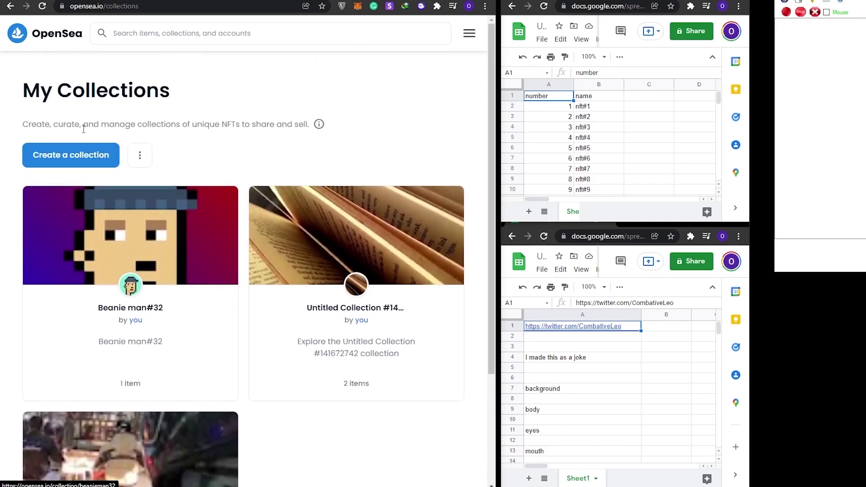
pyautogui.click(63, 168)
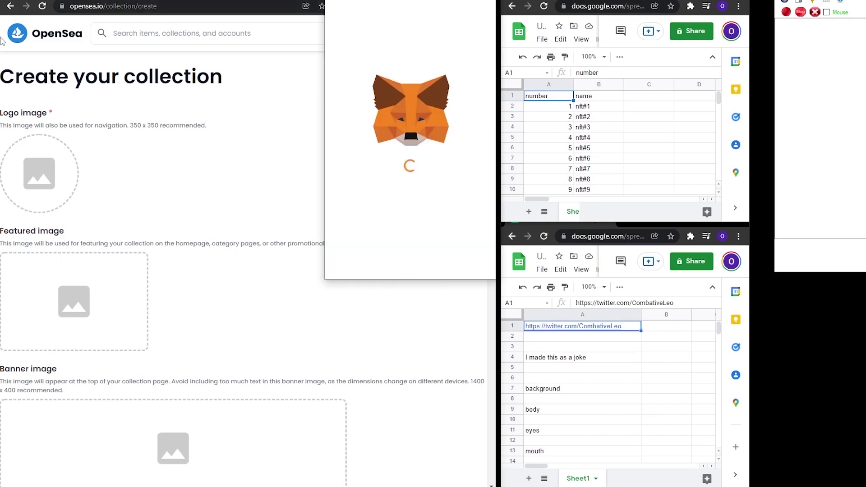
pyautogui.click(446, 256)
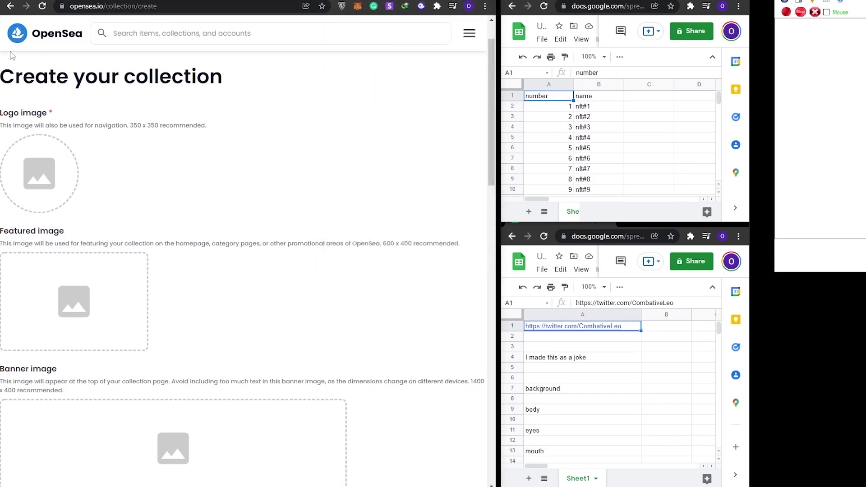
pyautogui.click(10, 6)
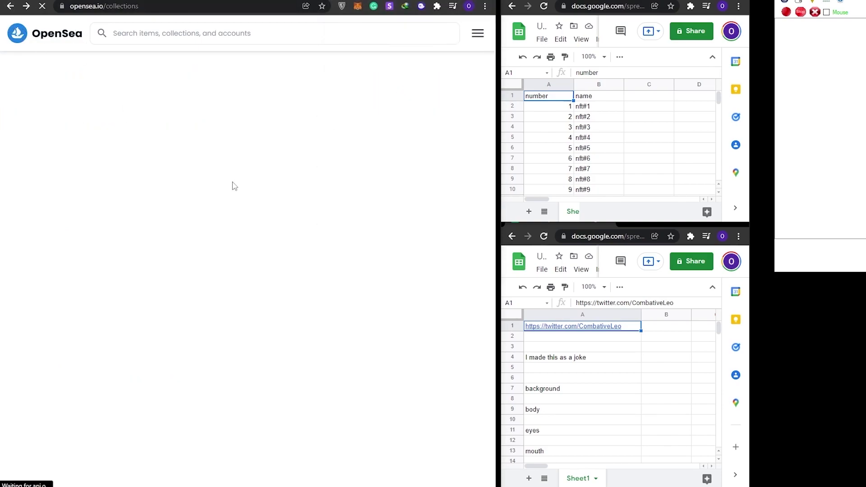
# Step: Open the Beanie man#32 collection and look over its page
pyautogui.click(130, 286)
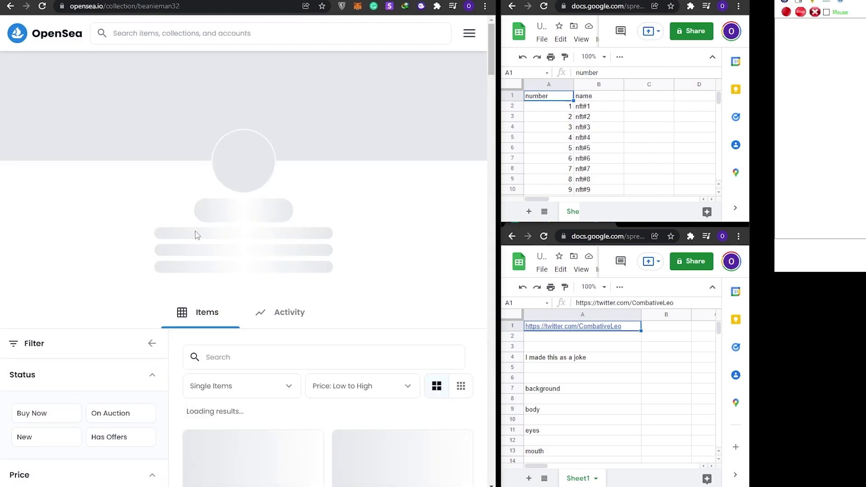
pyautogui.scroll(-7, 382, 190)
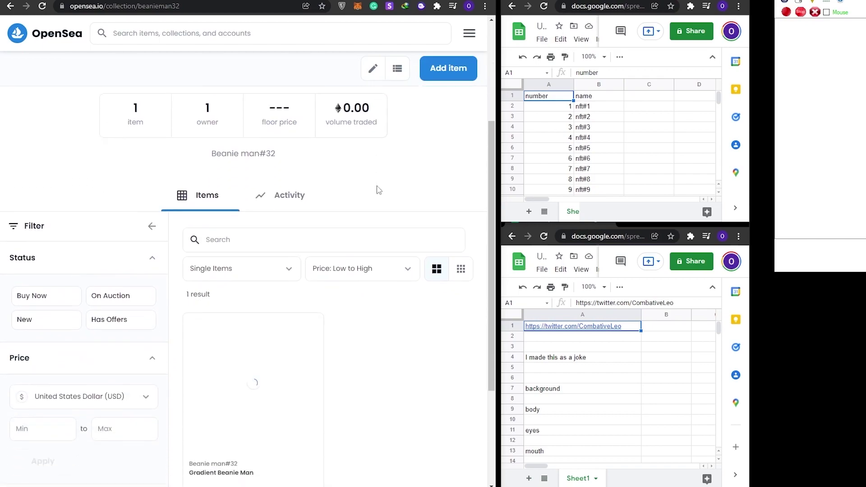
pyautogui.scroll(7, 383, 189)
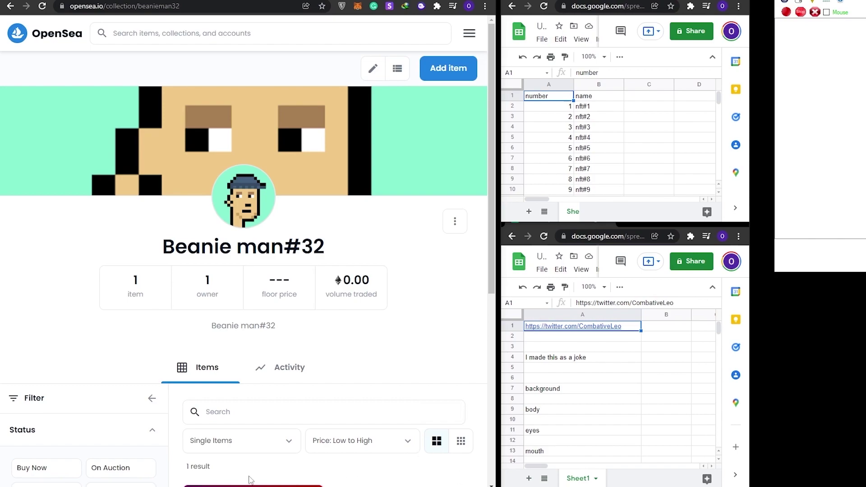
# Step: Switch to File Explorer, open the assets folder on Local Disk (D:), and minimize the window after viewing the images
pyautogui.hotkey('alt', 'Tab')
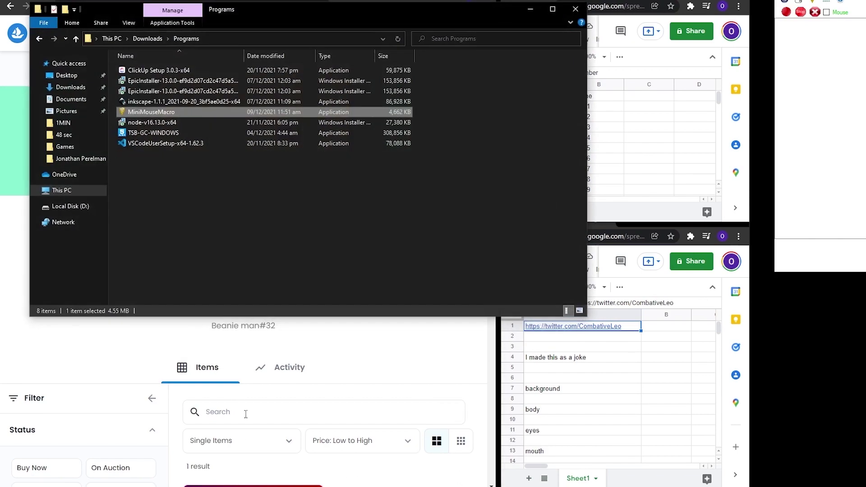
pyautogui.click(80, 207)
pyautogui.doubleClick(158, 132)
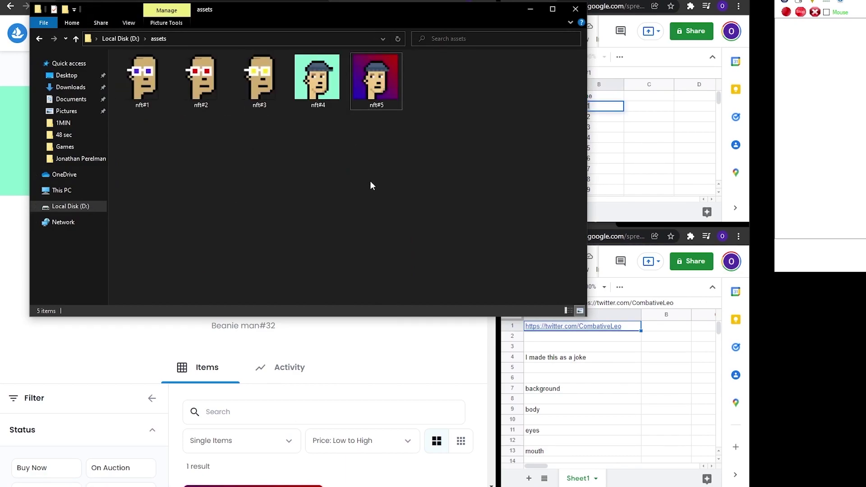
pyautogui.click(530, 9)
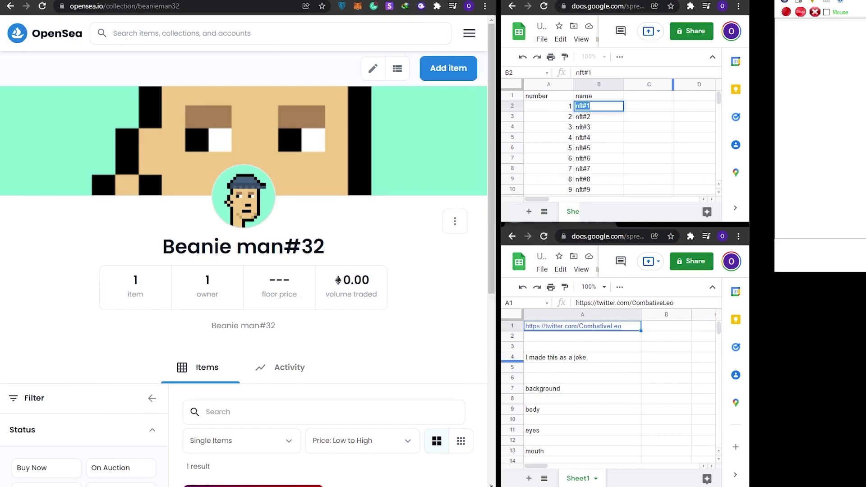
# Step: Bring the assets folder back up to compare its image file names with the spreadsheet's names, and minimize it
pyautogui.hotkey('alt', 'Tab')
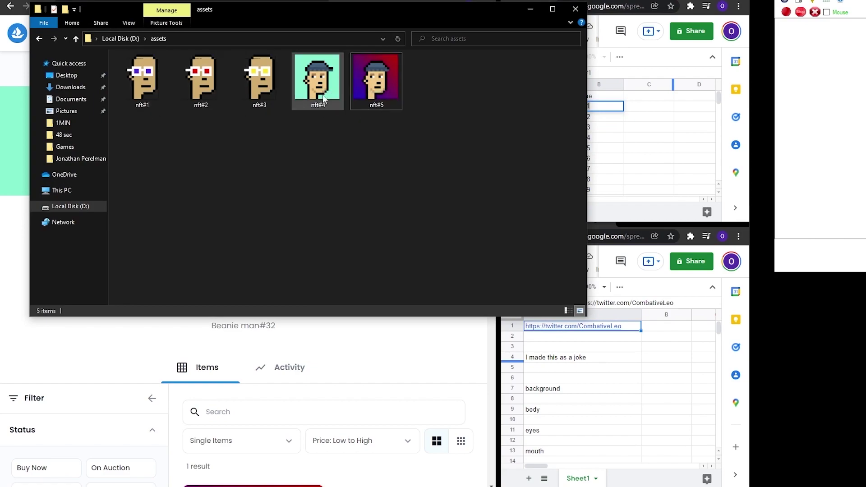
pyautogui.click(649, 127)
pyautogui.scroll(-2, 576, 130)
pyautogui.scroll(2, 576, 131)
pyautogui.click(450, 12)
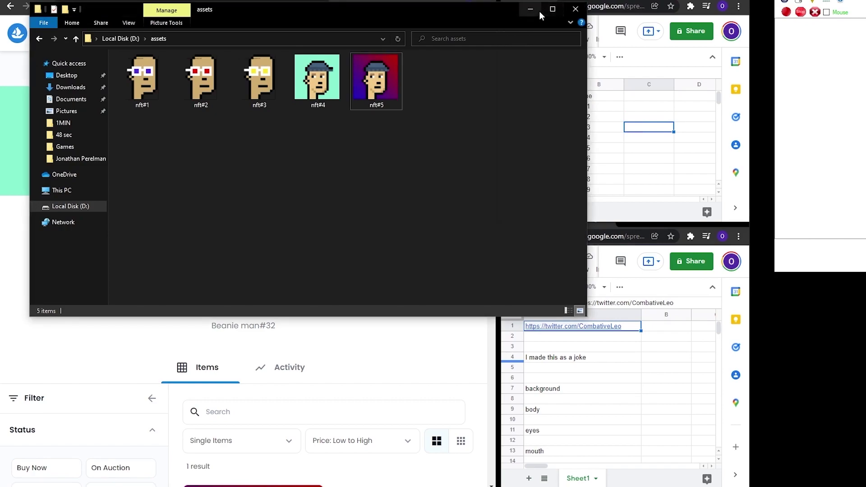
pyautogui.click(539, 12)
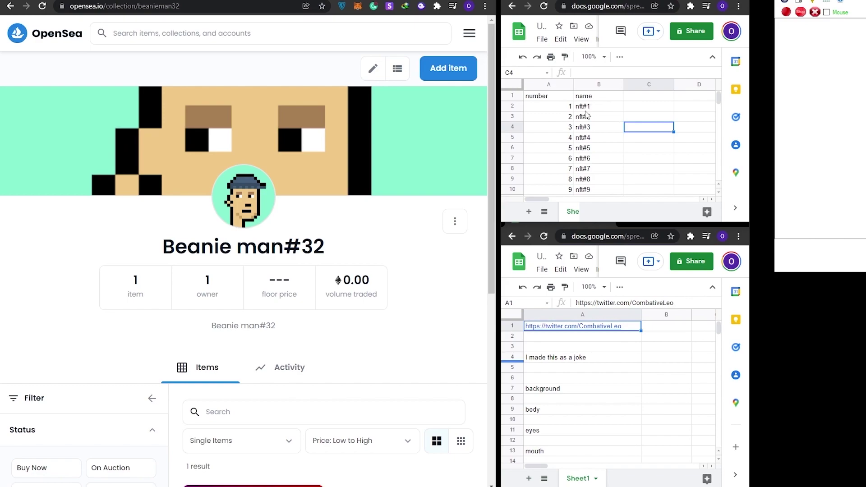
# Step: Examine the number and name columns of the NFT list spreadsheet down to the last filled row
pyautogui.click(560, 106)
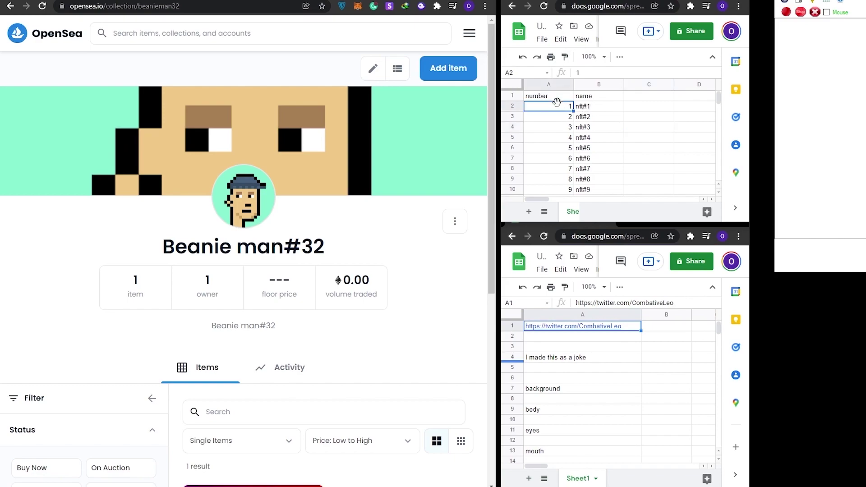
pyautogui.click(593, 98)
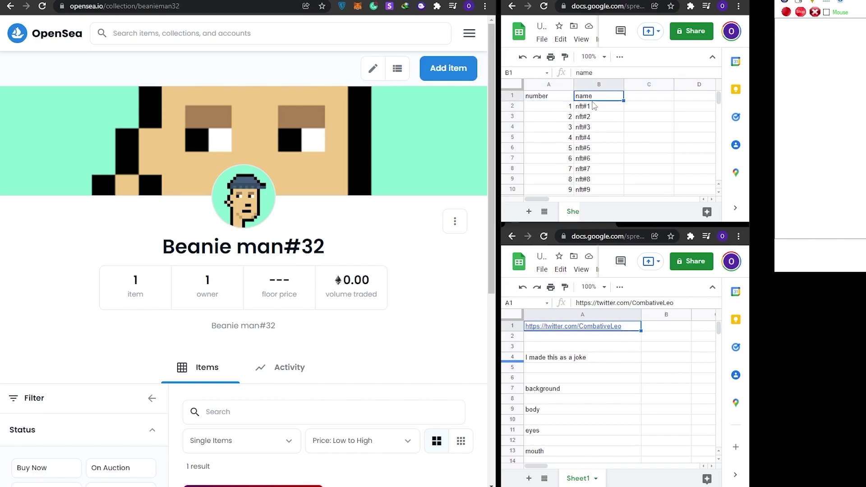
pyautogui.press('Down')
pyautogui.scroll(-3, 596, 116)
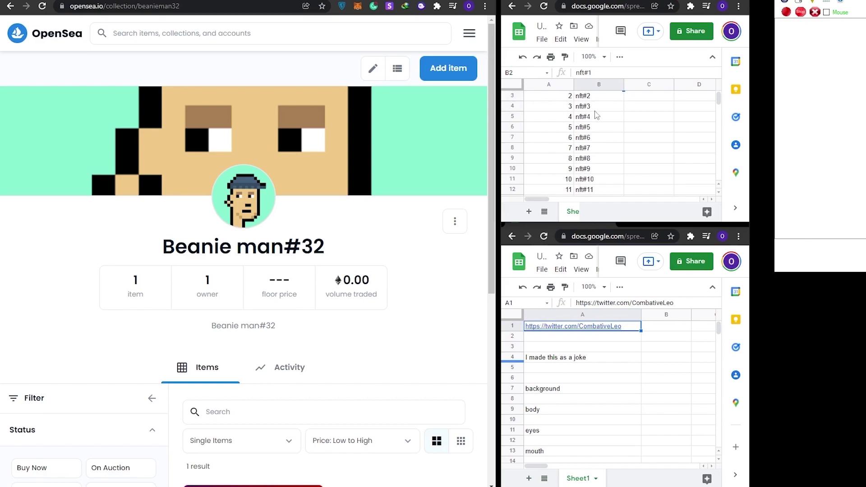
pyautogui.scroll(-4, 596, 116)
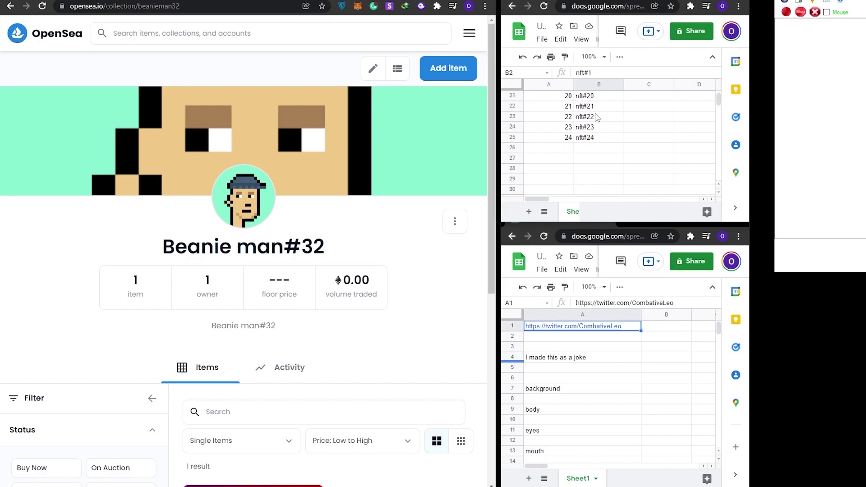
pyautogui.scroll(5, 594, 135)
pyautogui.scroll(2, 599, 161)
# Step: Examine the external link, description and trait cells in column A of the NFT details spreadsheet
pyautogui.click(598, 368)
pyautogui.click(566, 358)
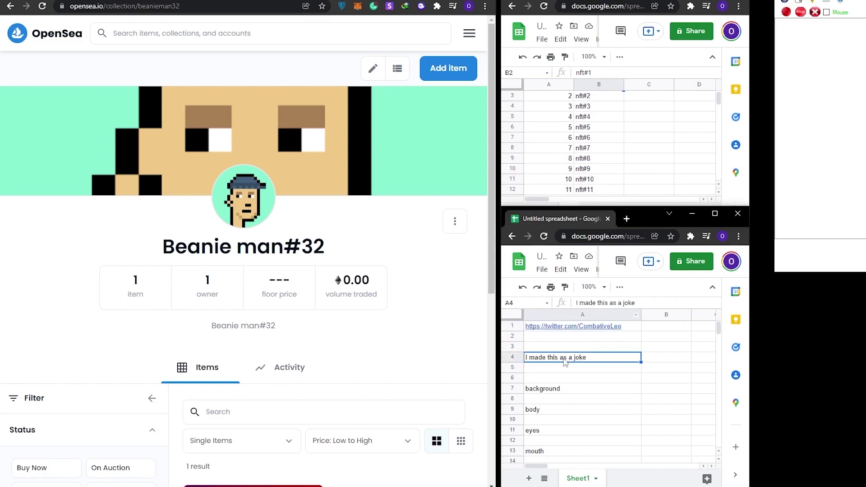
pyautogui.click(563, 336)
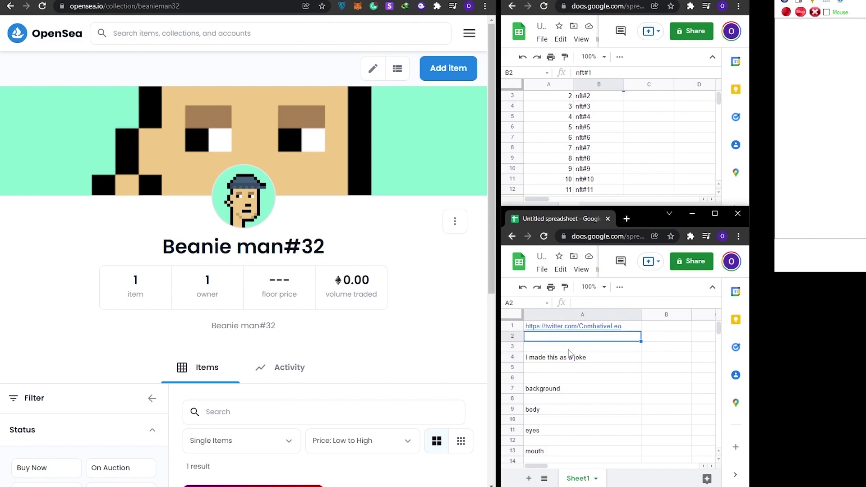
pyautogui.moveTo(565, 331)
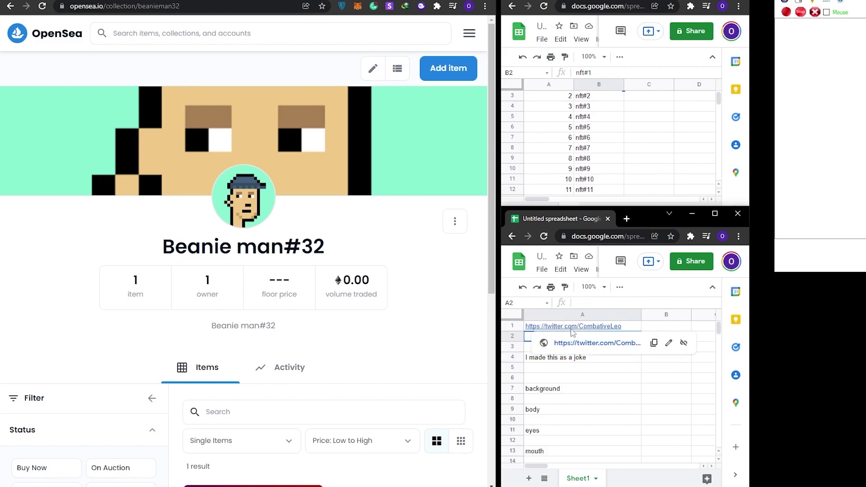
pyautogui.press('Down')
pyautogui.press('Down')
pyautogui.press('Down')
pyautogui.press('Down')
pyautogui.press('Down')
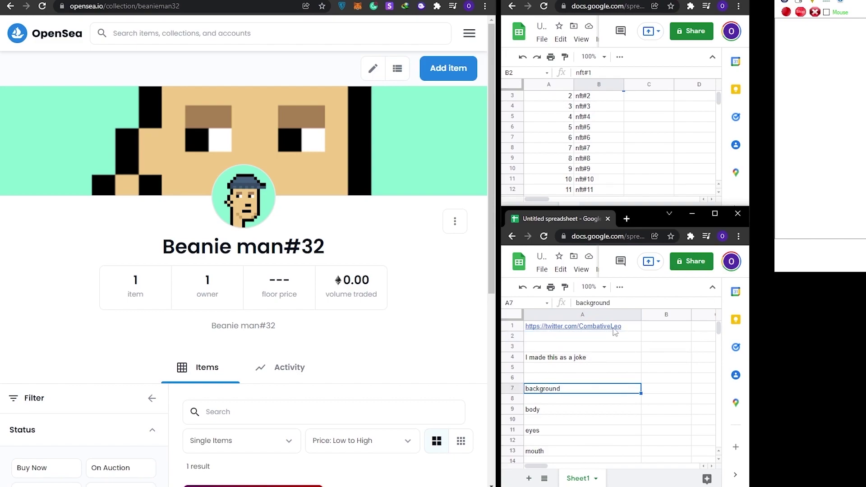
# Step: Move the description "I made this as a joke" from cell A4 to A3 in the details spreadsheet
pyautogui.click(572, 358)
pyautogui.doubleClick(571, 359)
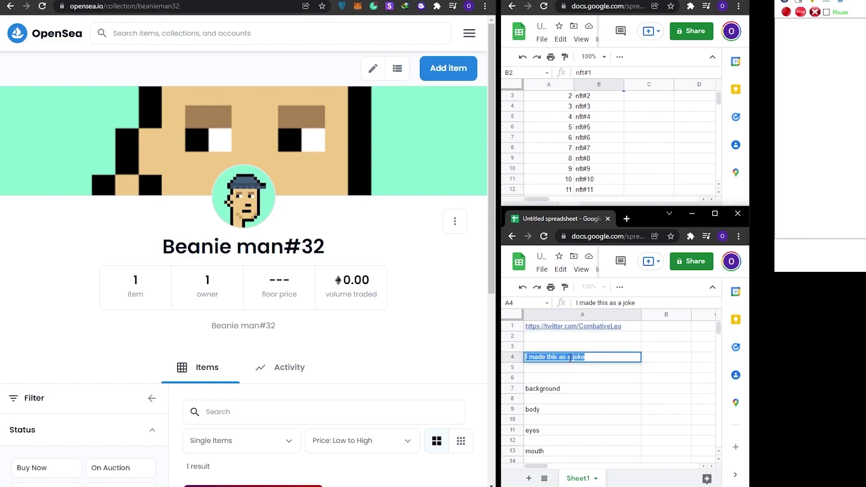
pyautogui.moveTo(570, 358); pyautogui.dragTo(573, 347)
pyautogui.click(598, 350)
# Step: Look over the item on the Beanie man#32 collection page and the trait names in the details spreadsheet
pyautogui.scroll(-4, 263, 339)
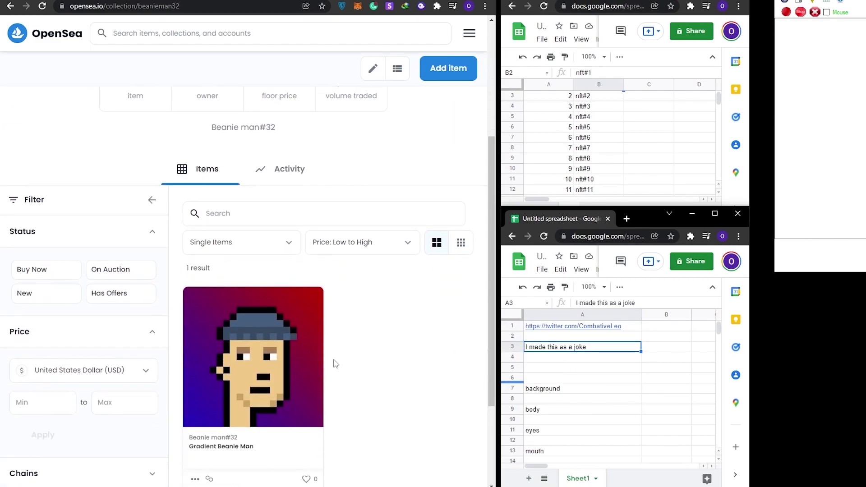
pyautogui.scroll(4, 334, 362)
pyautogui.scroll(-1, 598, 397)
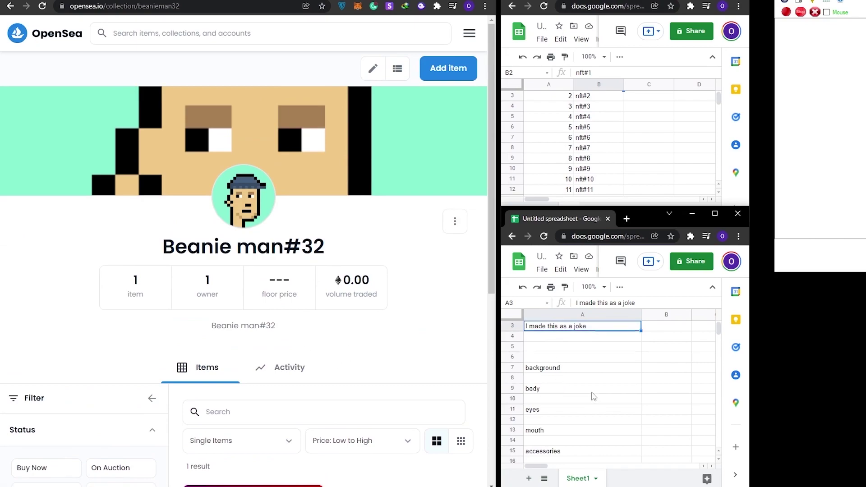
pyautogui.scroll(-1, 581, 388)
pyautogui.scroll(-1, 550, 354)
pyautogui.scroll(-1, 549, 406)
pyautogui.scroll(4, 548, 404)
pyautogui.scroll(1, 576, 352)
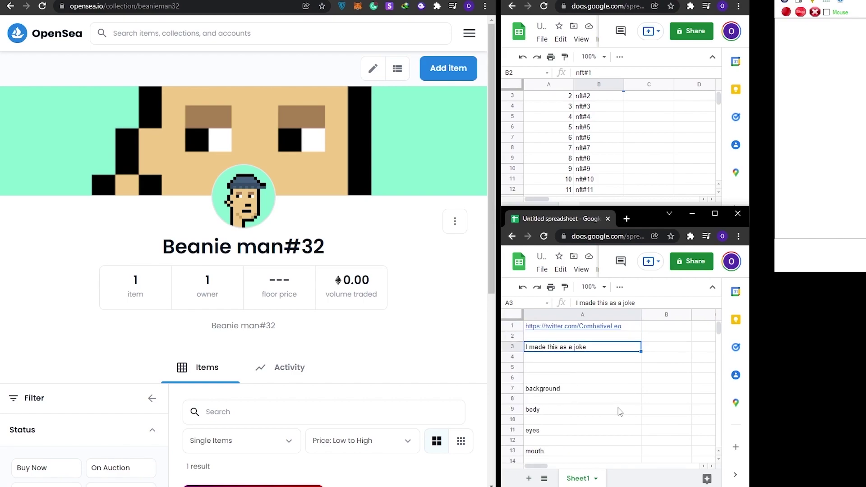
# Step: Look over the NFT name list, the details spreadsheet and the images in the assets folder
pyautogui.scroll(1, 586, 131)
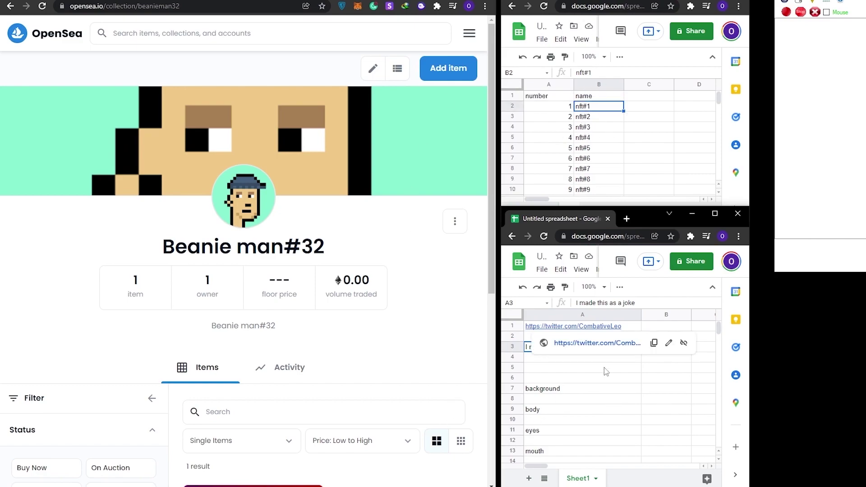
pyautogui.scroll(-2, 606, 371)
pyautogui.click(586, 381)
pyautogui.scroll(2, 579, 389)
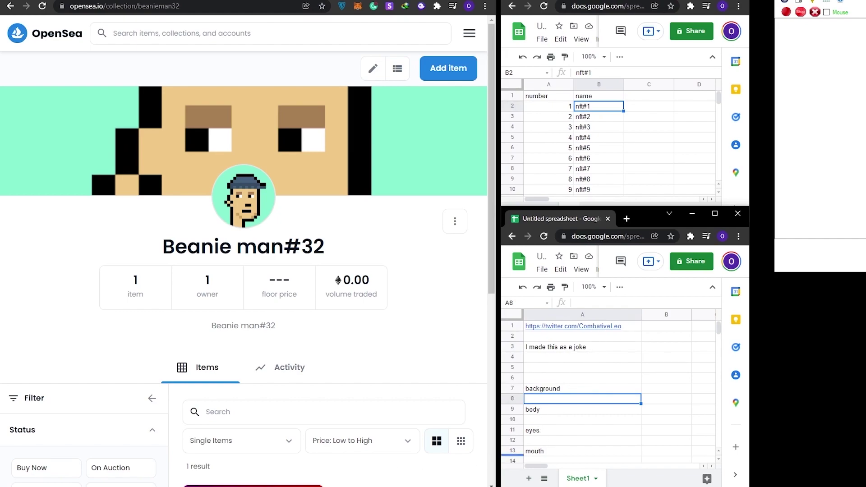
pyautogui.hotkey('alt', 'Tab')
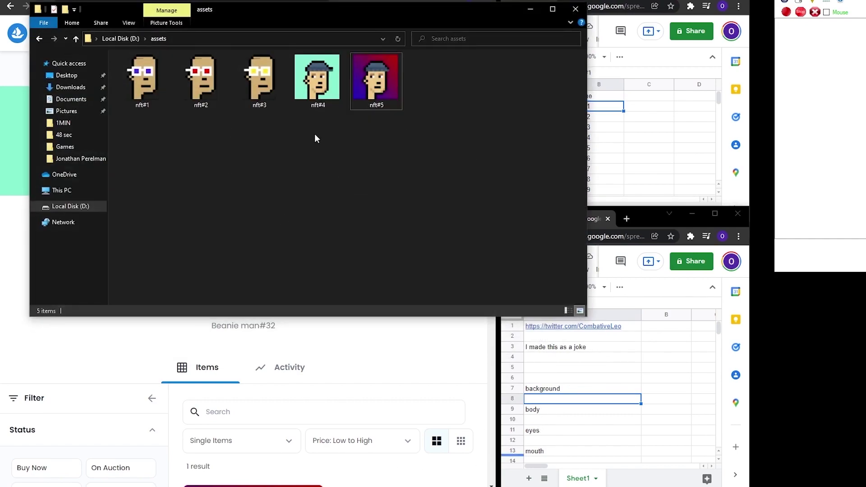
pyautogui.click(535, 12)
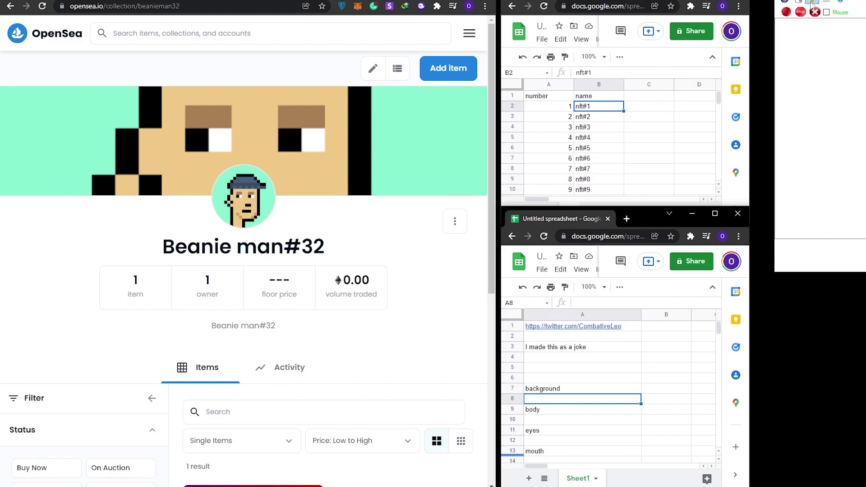
pyautogui.click(786, 14)
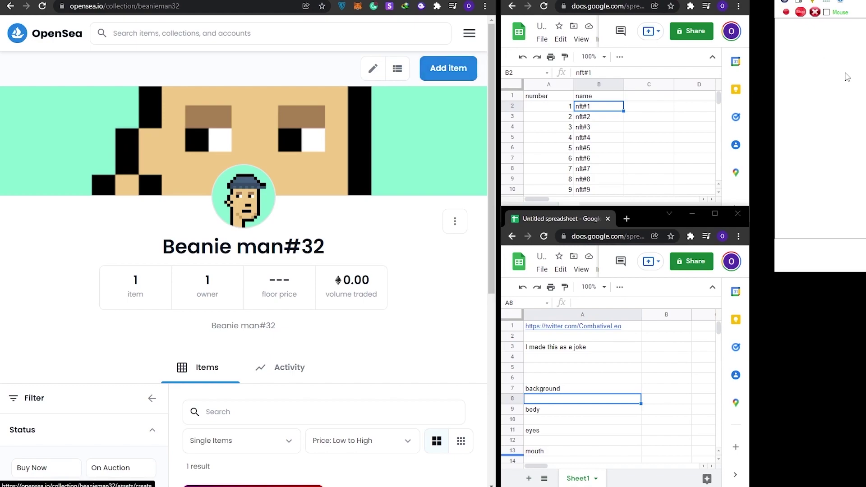
pyautogui.click(451, 69)
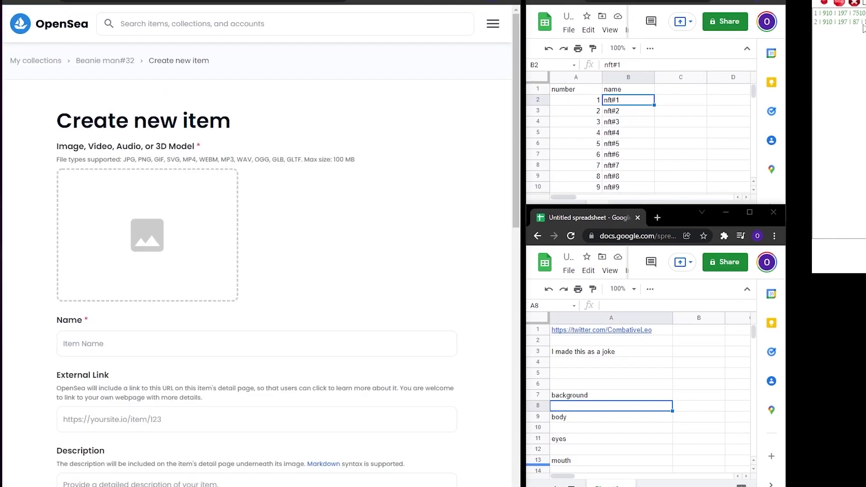
pyautogui.click(140, 225)
pyautogui.doubleClick(131, 39)
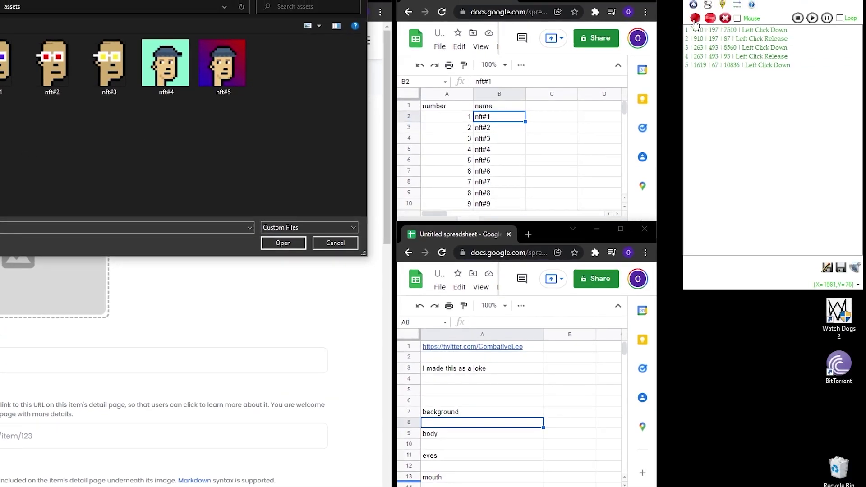
pyautogui.click(710, 18)
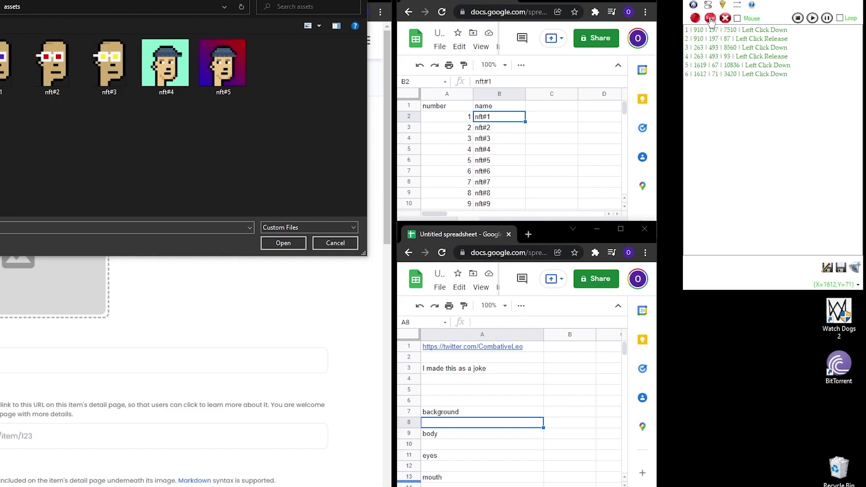
pyautogui.click(744, 74)
pyautogui.press('Delete')
pyautogui.press('Delete')
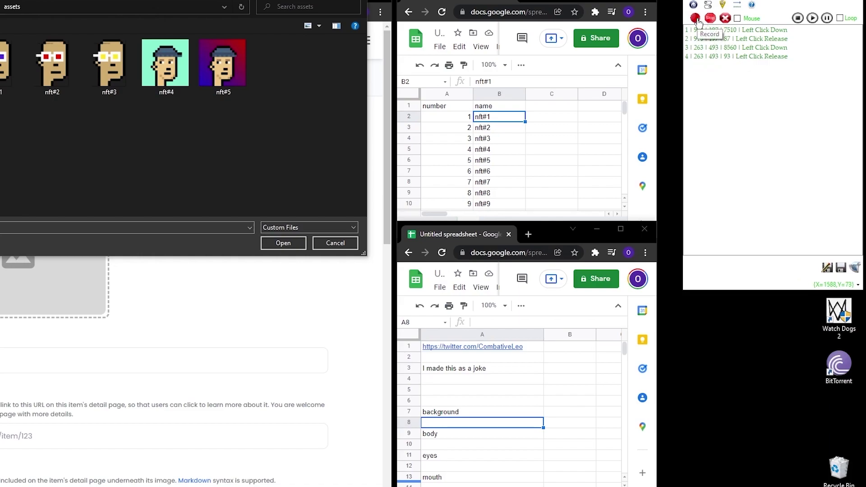
pyautogui.click(725, 18)
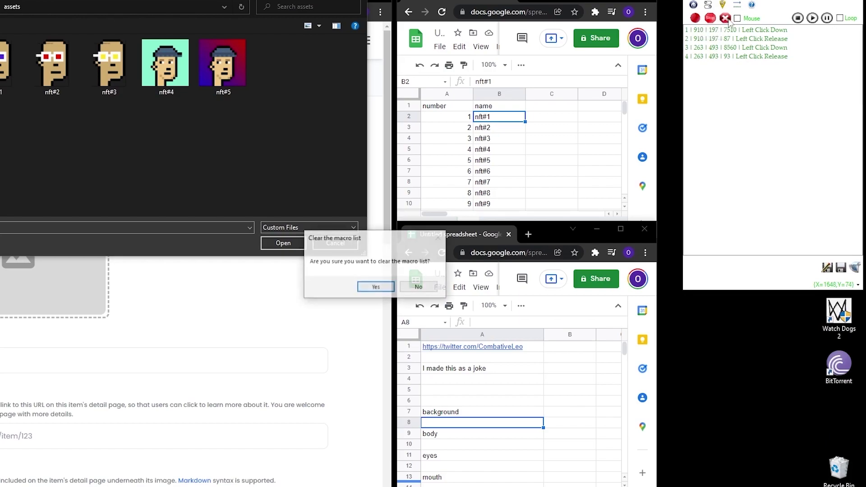
pyautogui.click(376, 288)
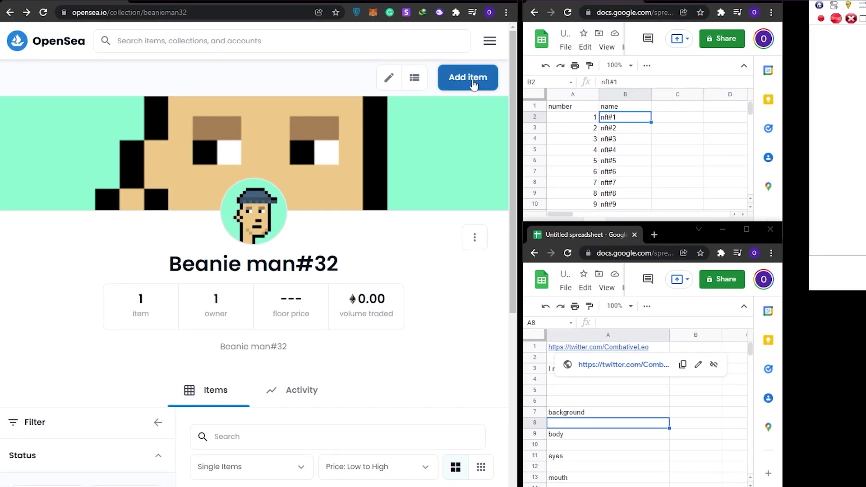
# Step: Try to record a macro that adds a collection item and browses to the assets folder on Local Disk (D:) for its image
pyautogui.click(473, 84)
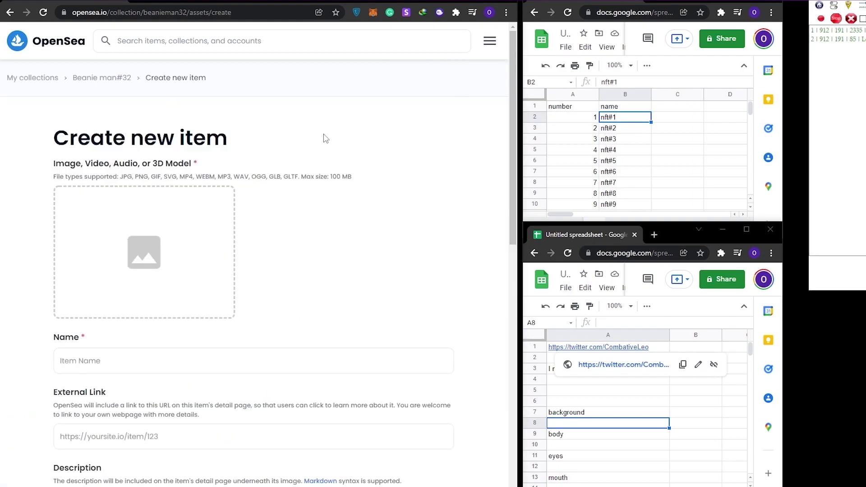
pyautogui.click(131, 244)
pyautogui.click(45, 199)
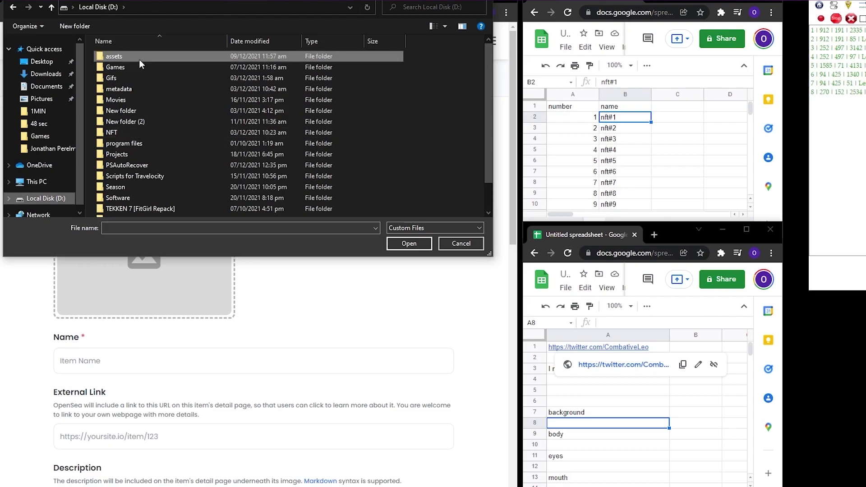
pyautogui.doubleClick(139, 59)
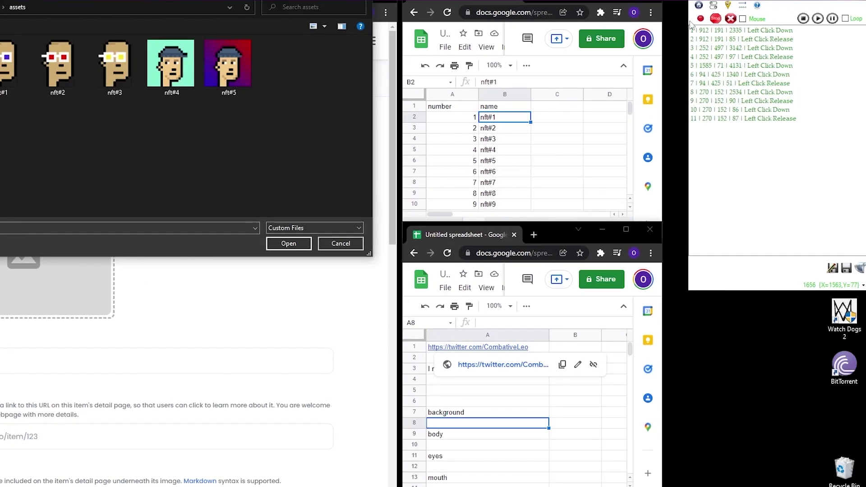
pyautogui.click(729, 19)
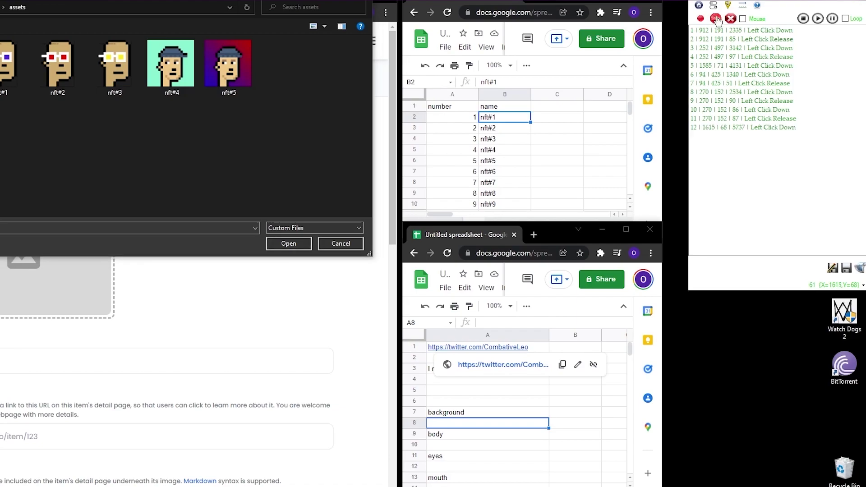
pyautogui.click(748, 128)
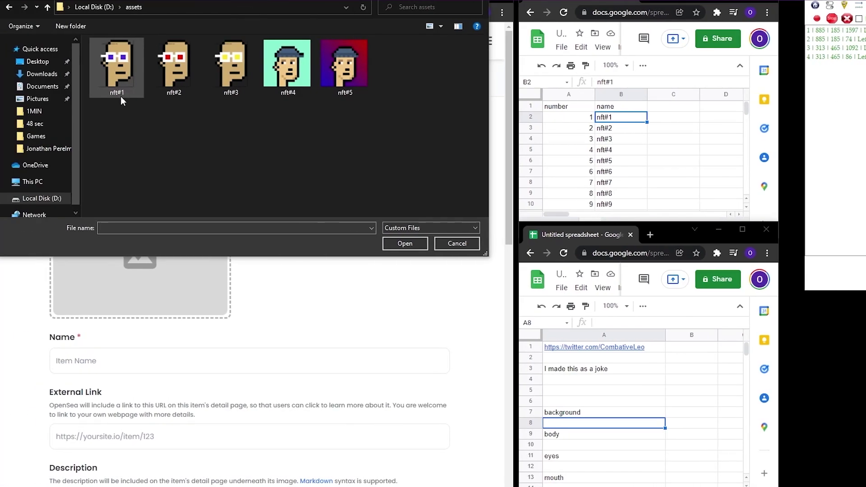
# Step: Upload nft#1 from the assets folder as the new item's image
pyautogui.click(128, 72)
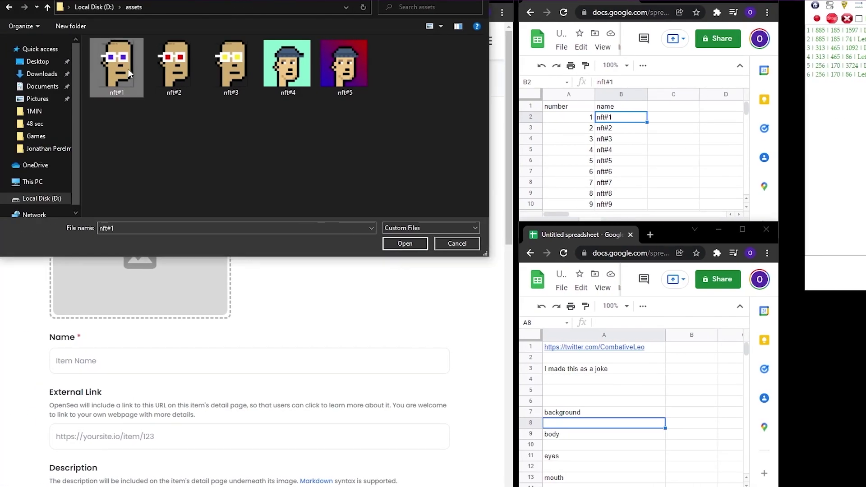
pyautogui.click(409, 246)
pyautogui.scroll(-1, 331, 237)
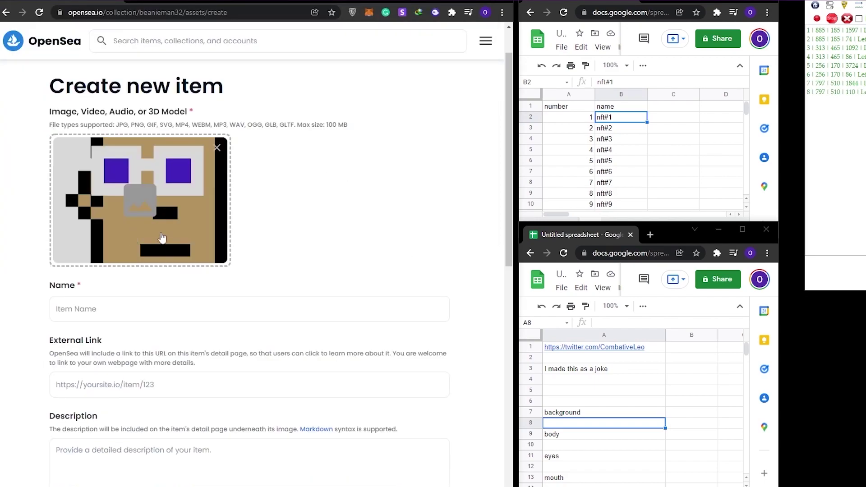
# Step: Copy nft#1 from cell B2 into the item's name and the Twitter link from cell A1 into its external link
pyautogui.click(618, 121)
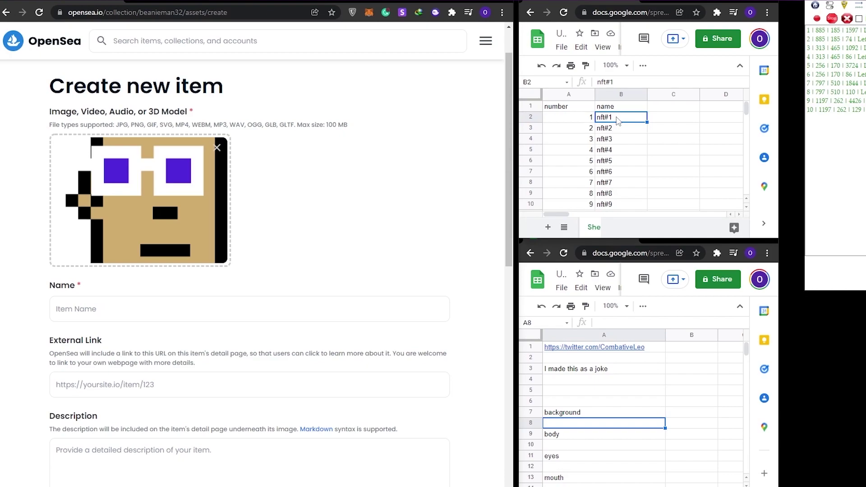
pyautogui.hotkey('ctrl', 'c')
pyautogui.click(79, 310)
pyautogui.hotkey('ctrl', 'v')
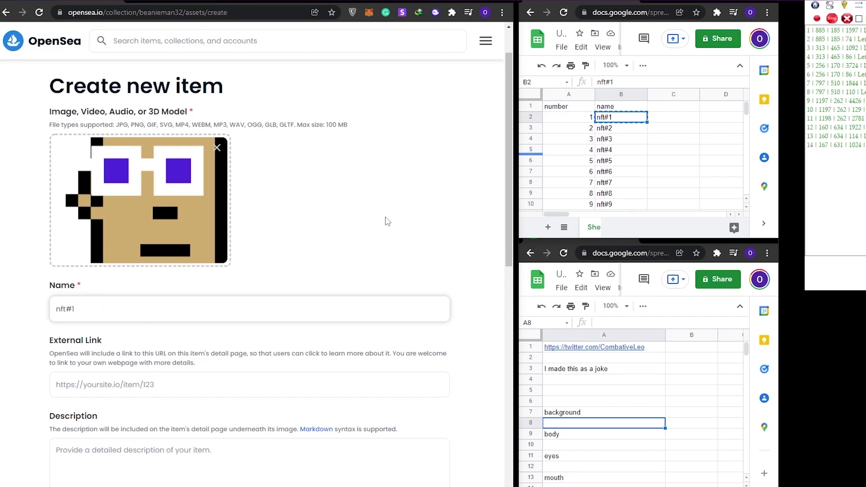
pyautogui.click(636, 351)
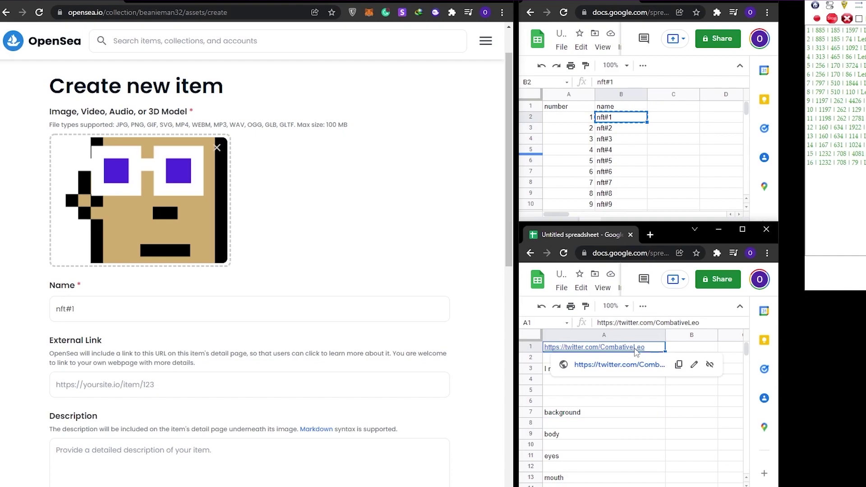
pyautogui.click(114, 384)
pyautogui.hotkey('ctrl', 'v')
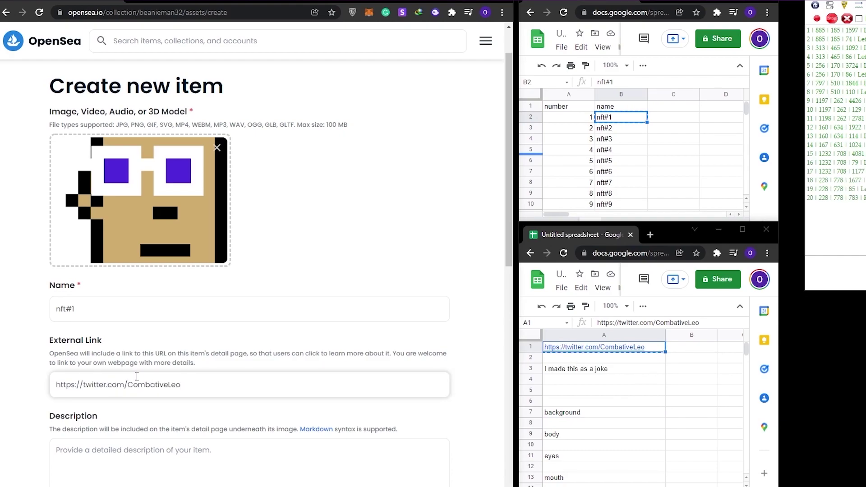
# Step: Copy "I made this as a joke" from cell A3 into the item's description and choose Beanie man#32 as its collection
pyautogui.click(583, 368)
pyautogui.hotkey('ctrl', 'c')
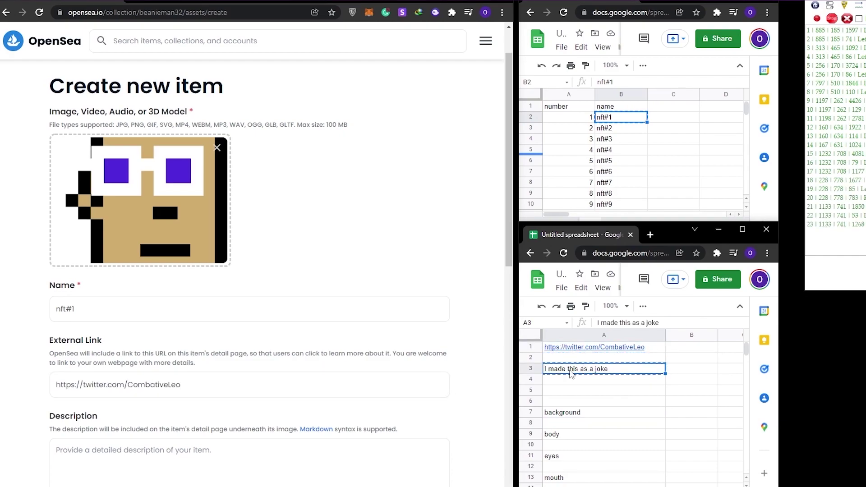
pyautogui.click(110, 436)
pyautogui.hotkey('ctrl', 'v')
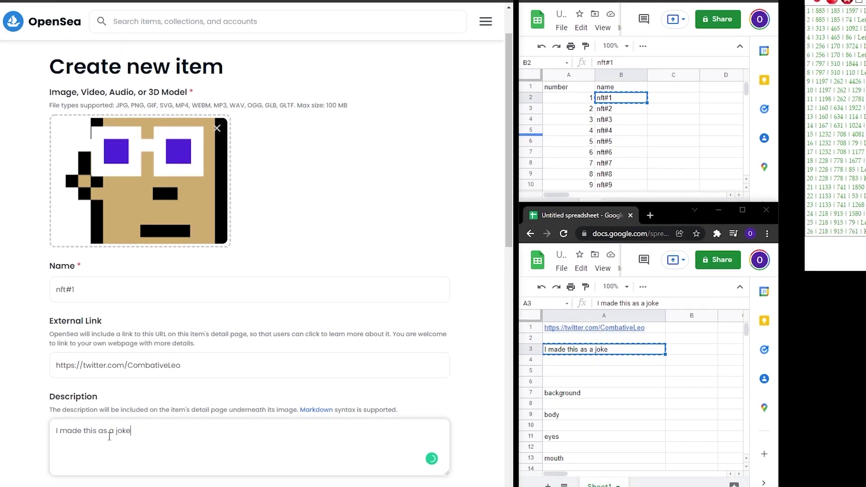
pyautogui.moveTo(107, 436)
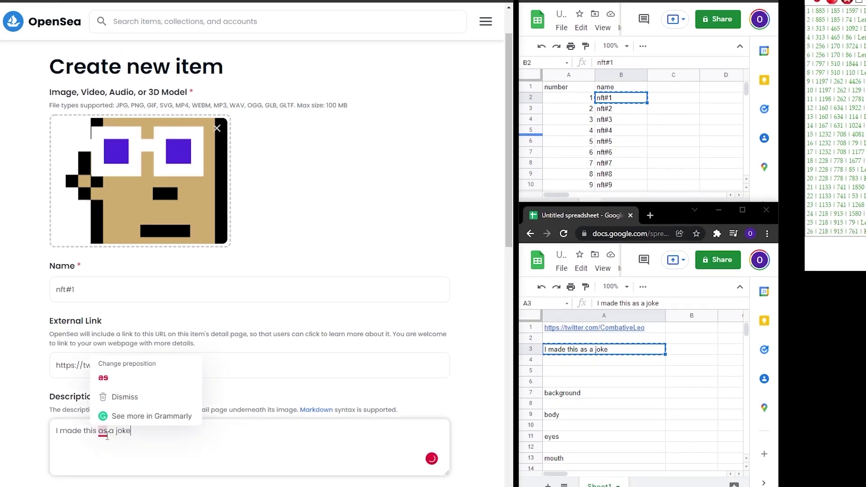
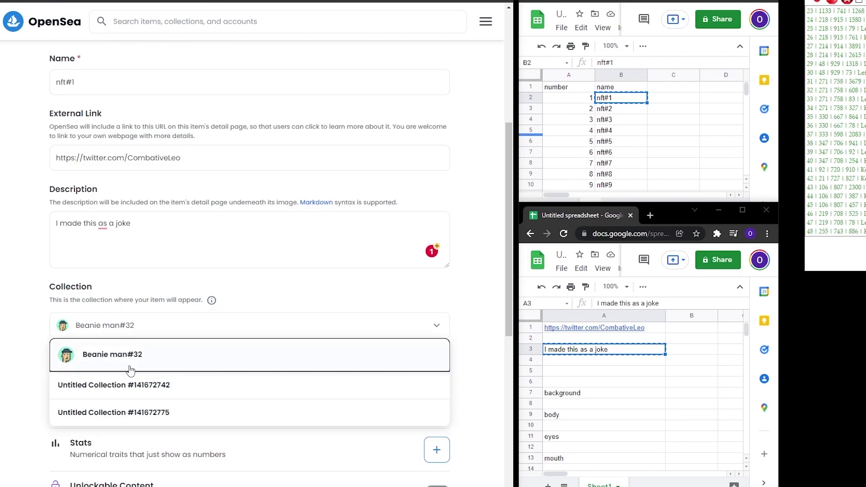
pyautogui.click(156, 359)
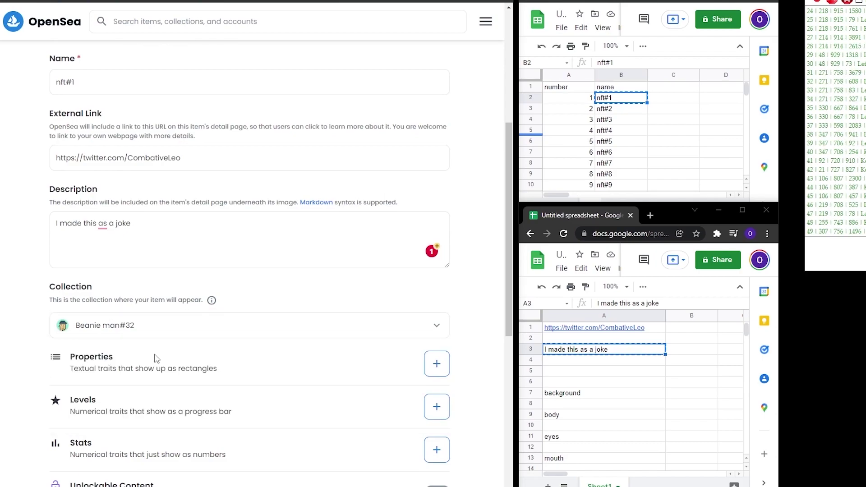
# Step: Pass through the trait, content, supply and blockchain settings without changing them and create the item
pyautogui.scroll(-3, 155, 354)
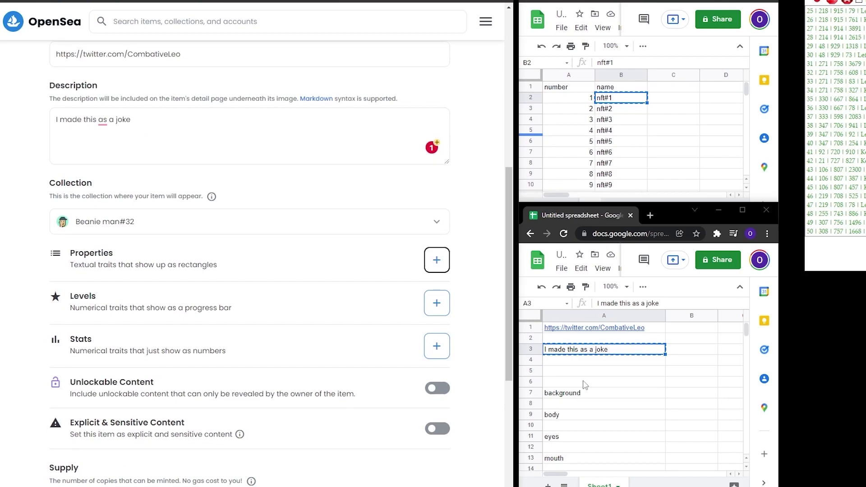
pyautogui.press('Tab')
pyautogui.press('Tab')
pyautogui.scroll(-2, 343, 356)
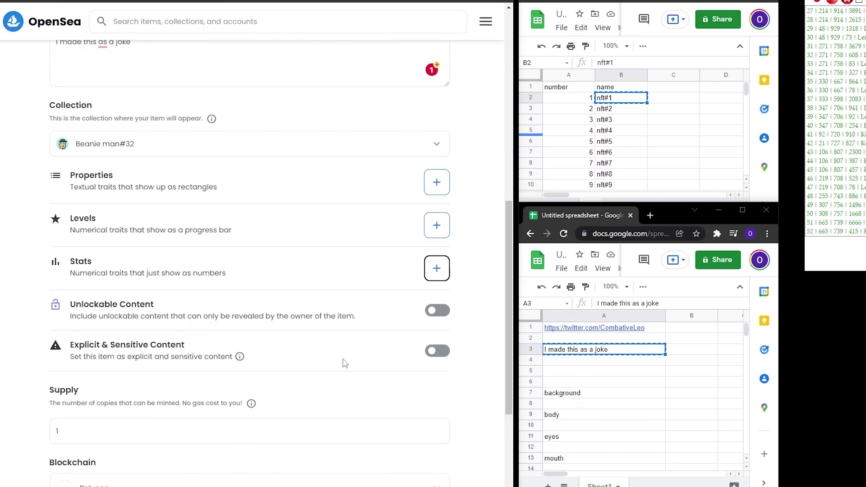
pyautogui.press('Tab')
pyautogui.press('Tab')
pyautogui.press('Tab')
pyautogui.press('Tab')
pyautogui.scroll(-1, 345, 364)
pyautogui.press('Tab')
pyautogui.scroll(-3, 345, 363)
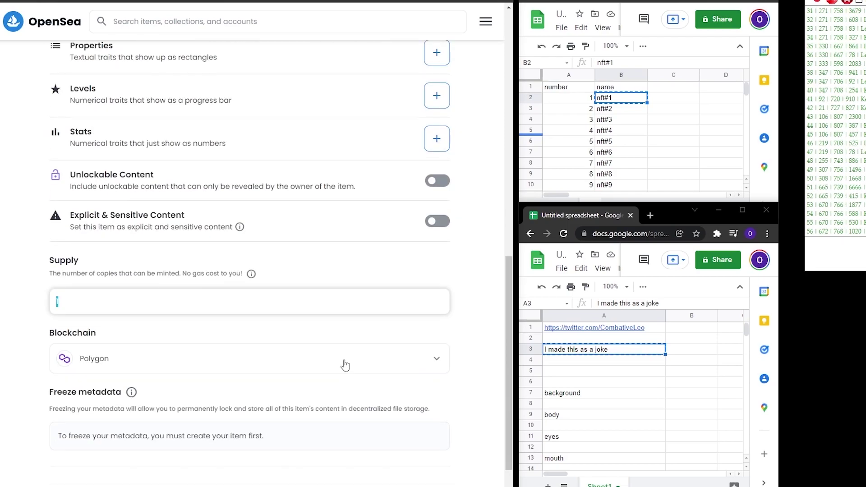
pyautogui.scroll(-2, 345, 364)
pyautogui.press('Tab')
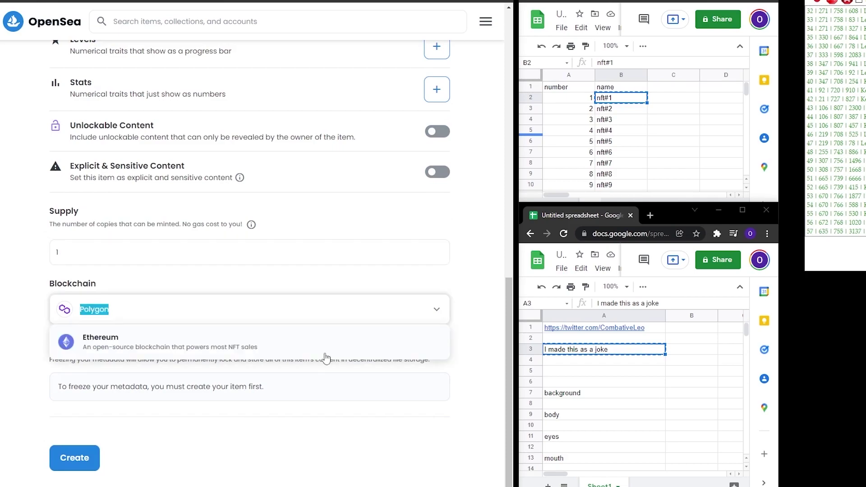
pyautogui.press('Tab')
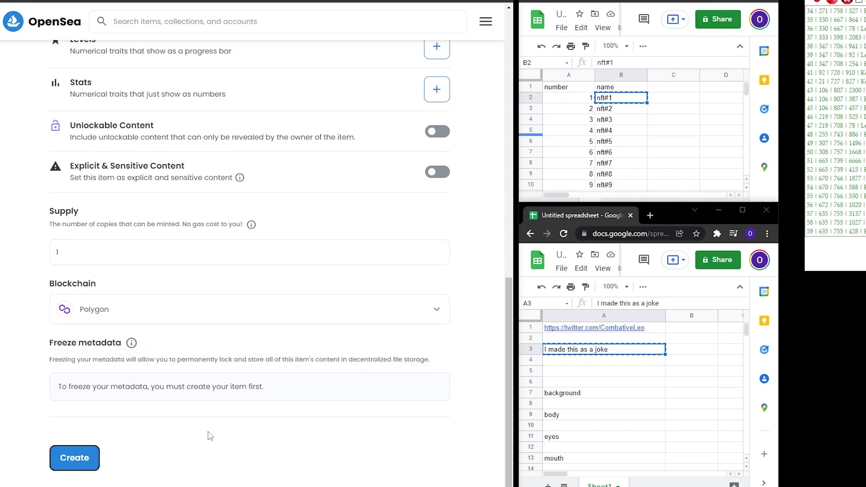
pyautogui.press('Return')
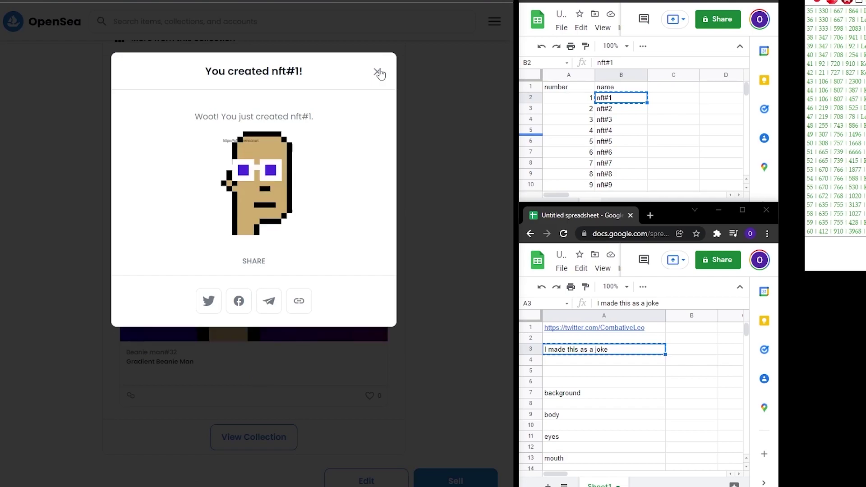
# Step: Close the creation notice, go from the nft#1 item page to the Beanie man#32 collection and start a new item
pyautogui.click(378, 73)
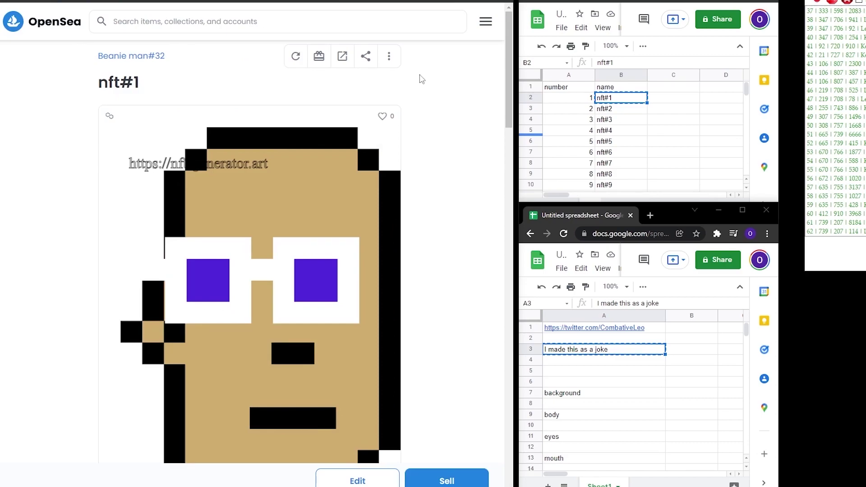
pyautogui.scroll(-10, 456, 268)
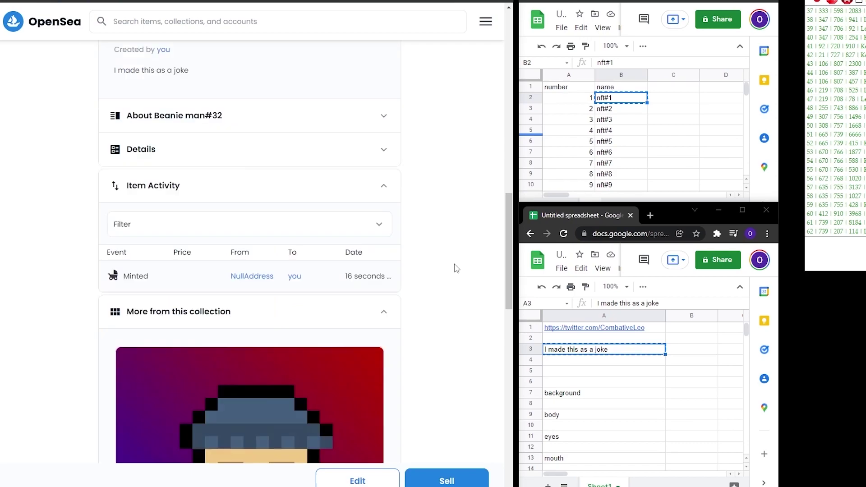
pyautogui.scroll(-8, 456, 268)
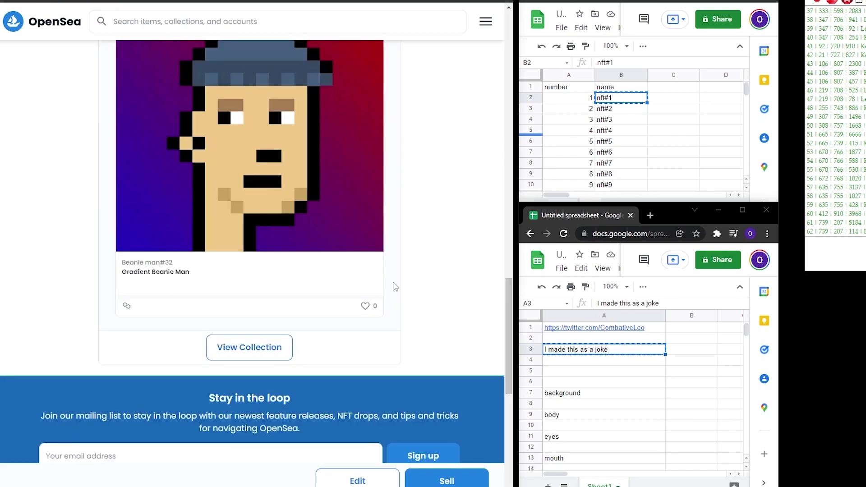
pyautogui.press('Tab')
pyautogui.press('Tab')
pyautogui.scroll(-5, 416, 276)
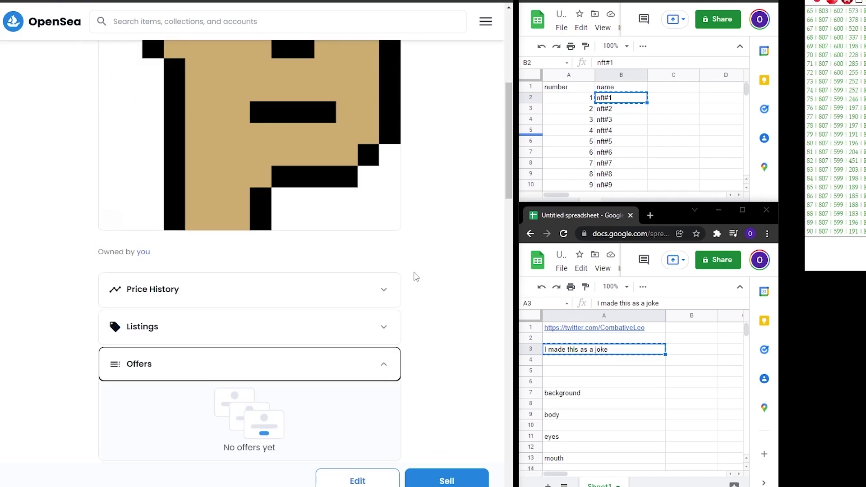
pyautogui.scroll(-5, 416, 277)
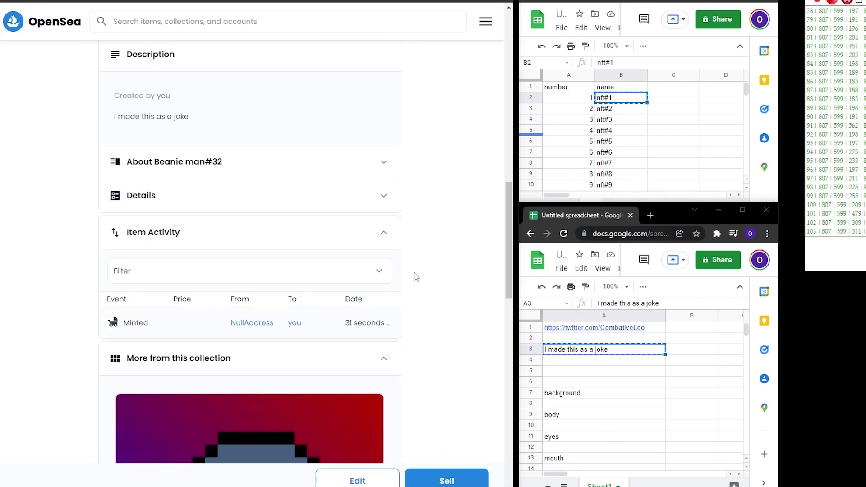
pyautogui.scroll(-8, 416, 276)
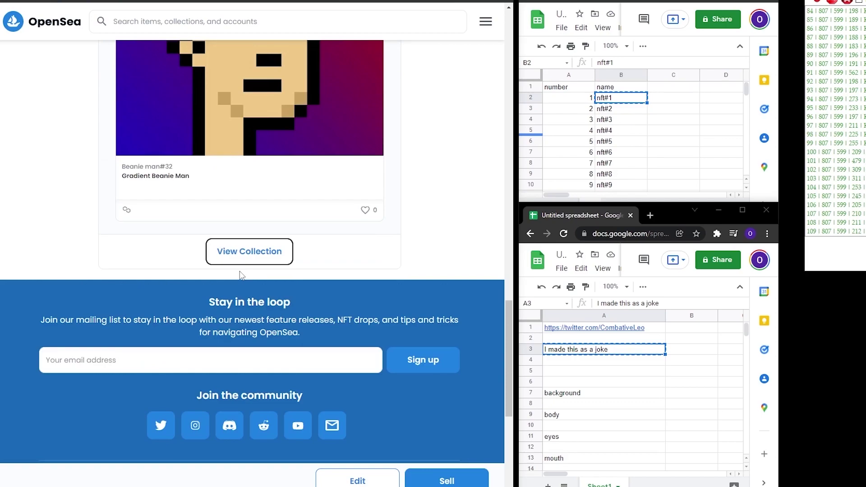
pyautogui.click(253, 256)
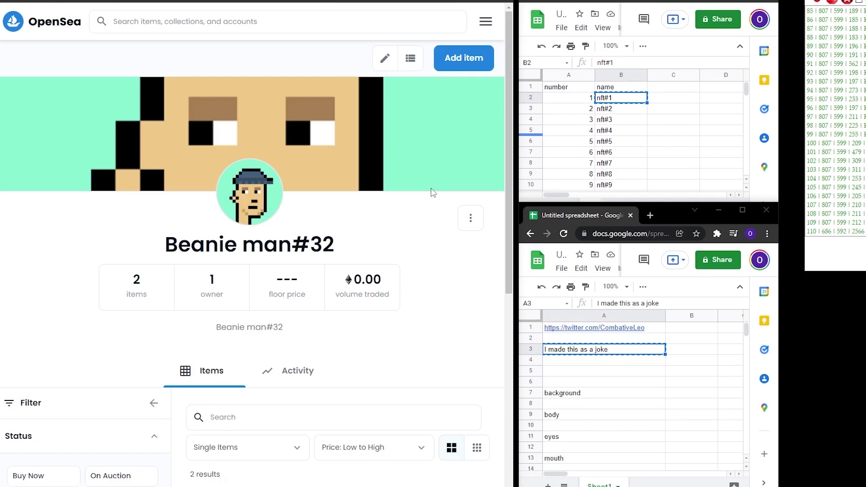
pyautogui.click(470, 65)
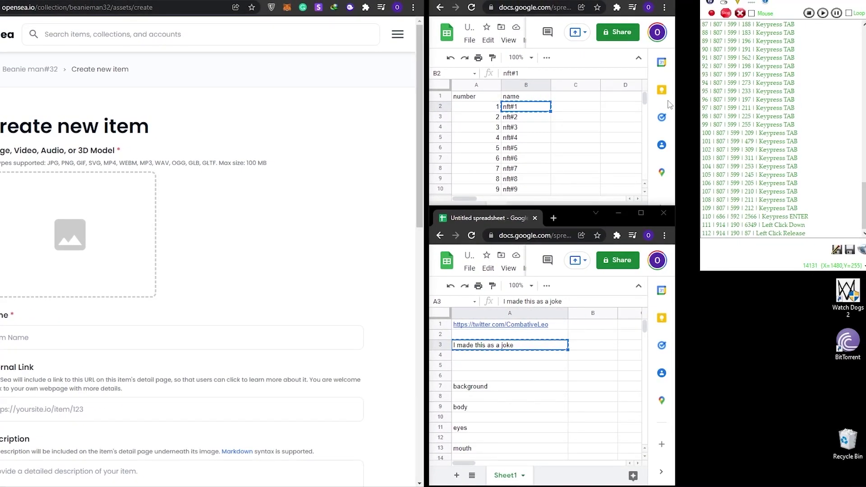
# Step: Save the recorded macro to the Desktop under the file name 1
pyautogui.click(769, 235)
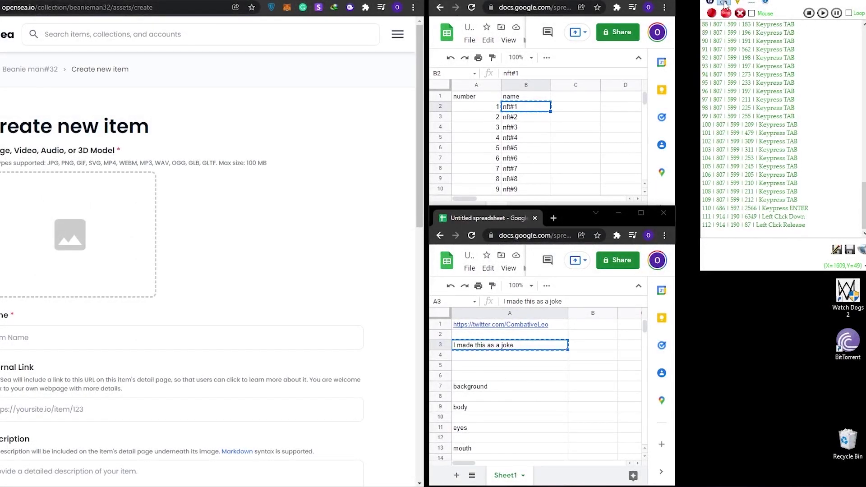
pyautogui.click(709, 2)
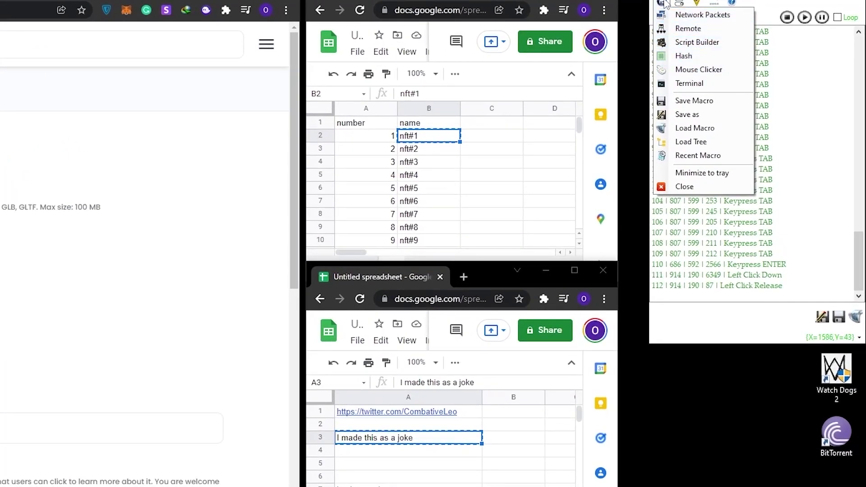
pyautogui.click(694, 101)
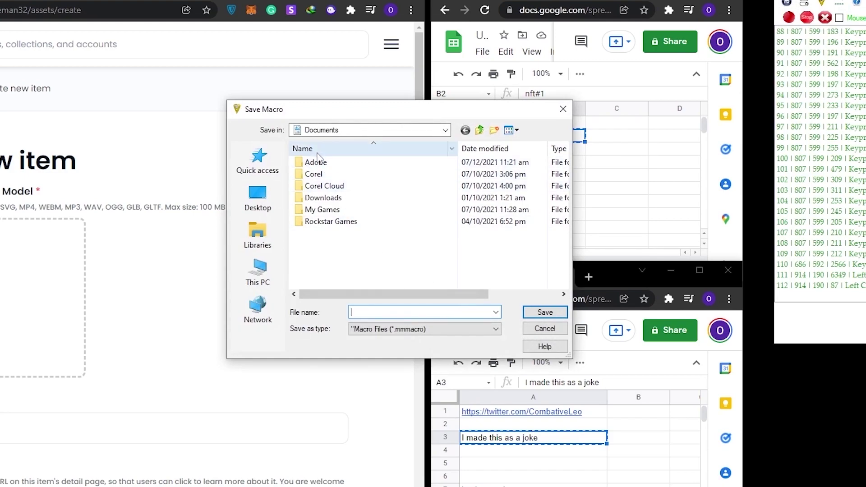
pyautogui.click(259, 200)
pyautogui.scroll(-3, 451, 207)
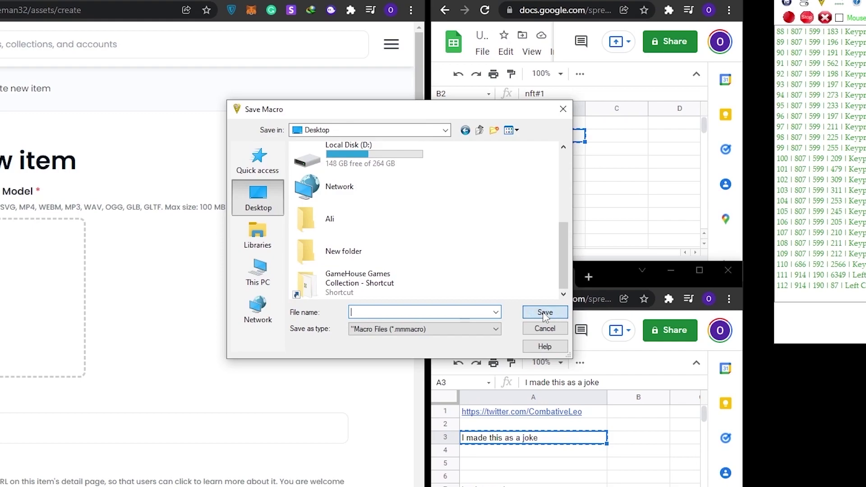
pyautogui.write('1')
pyautogui.click(534, 311)
# Step: Enable looping for the recorded macro and play it from the Beanie man#32 collection page
pyautogui.scroll(20, 703, 154)
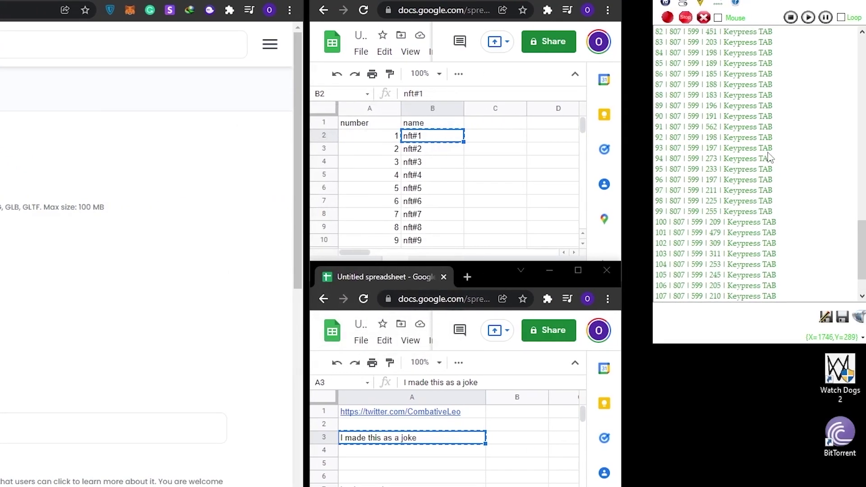
pyautogui.click(841, 18)
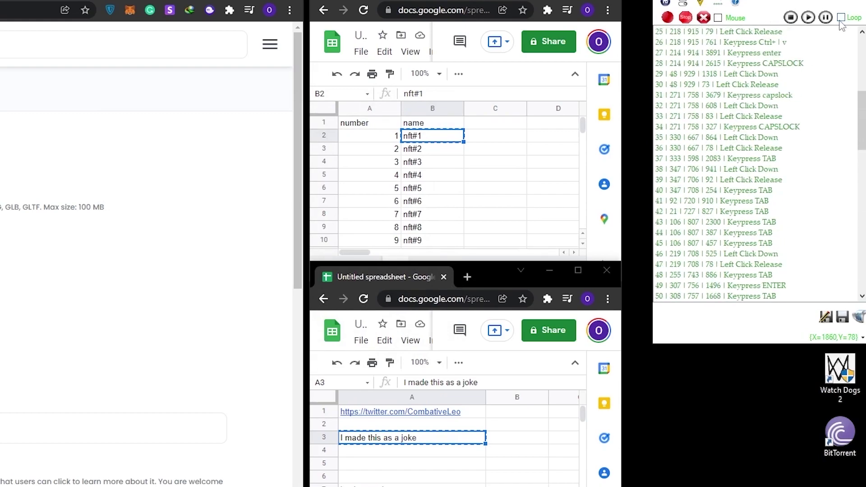
pyautogui.scroll(7, 742, 195)
pyautogui.scroll(2, 741, 194)
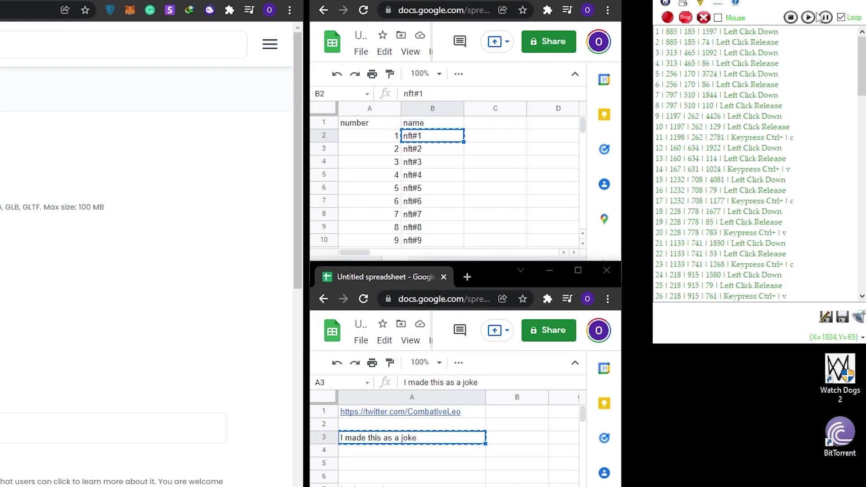
pyautogui.click(808, 17)
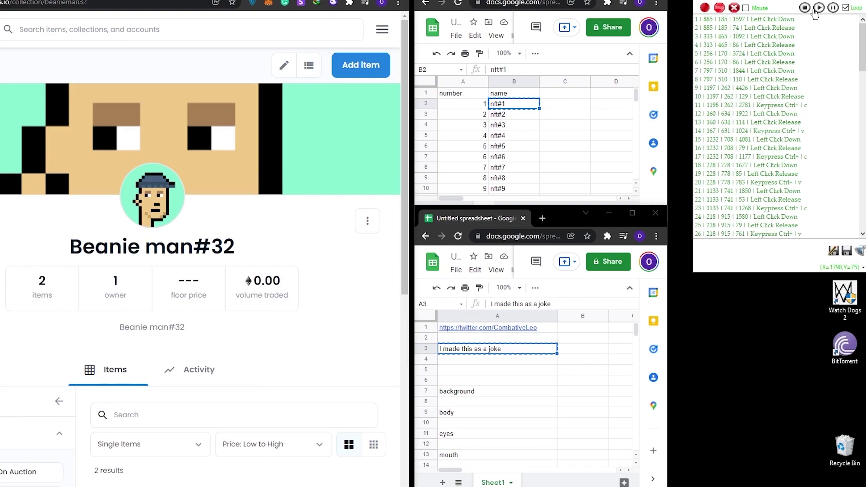
pyautogui.click(820, 12)
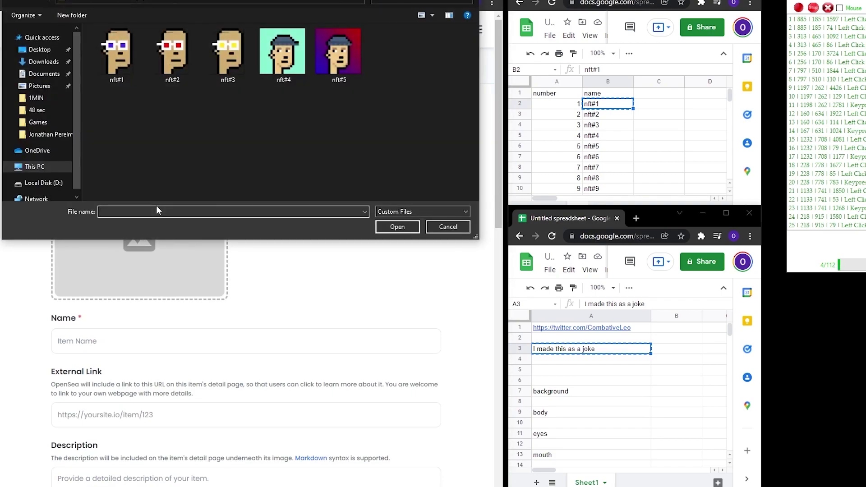
# Step: Upload nft#1 as the new item's image and try to copy the name from cell B2 into the item
pyautogui.click(129, 60)
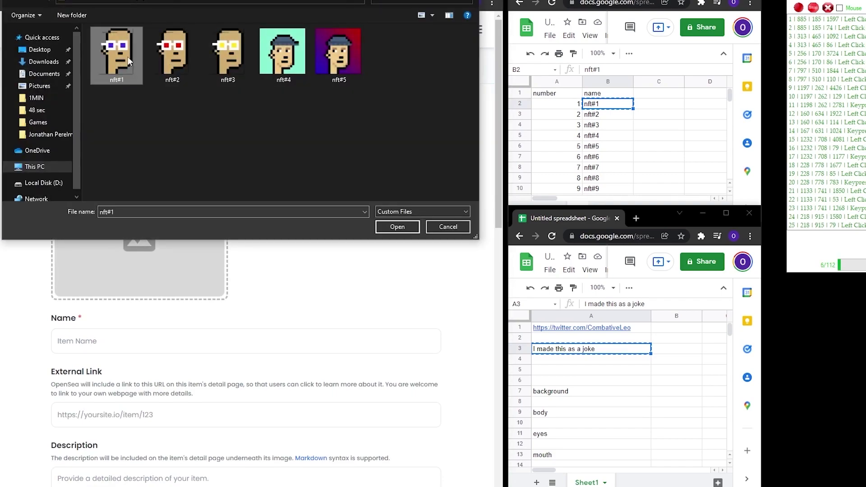
pyautogui.click(403, 232)
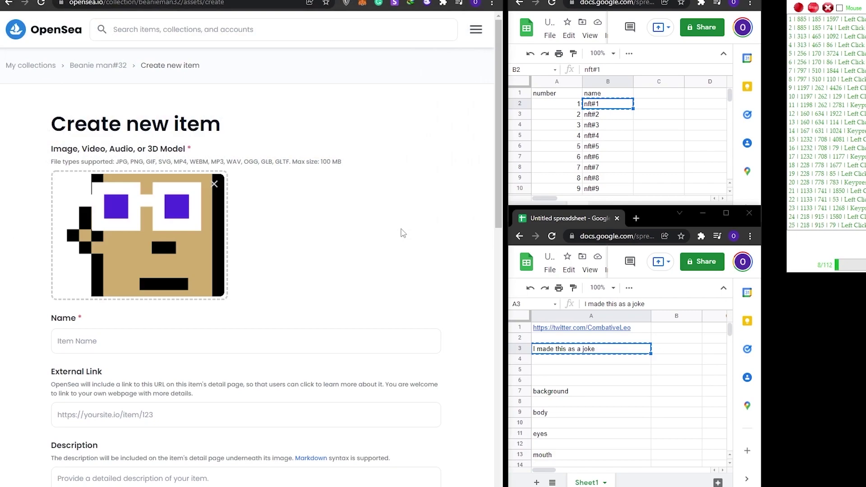
pyautogui.click(605, 107)
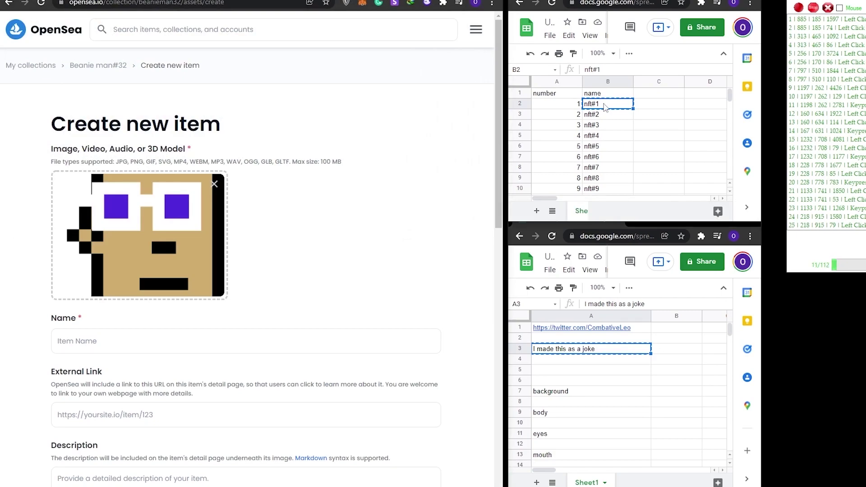
pyautogui.doubleClick(82, 294)
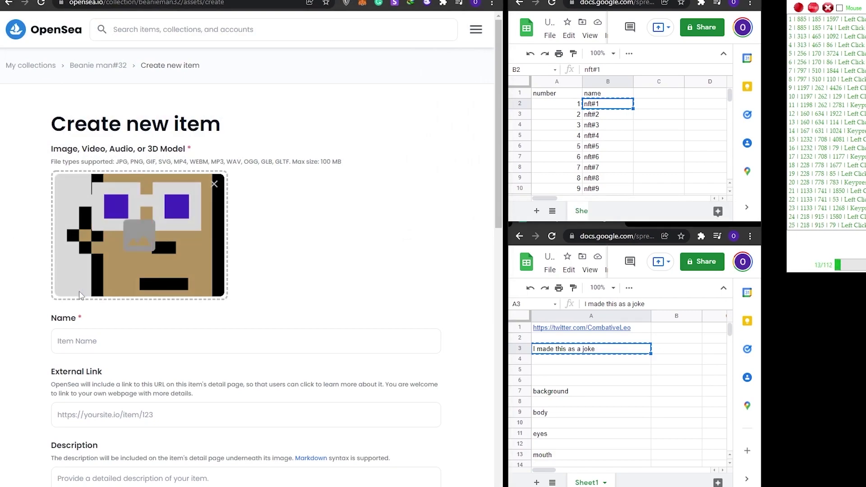
pyautogui.write('nft#1')
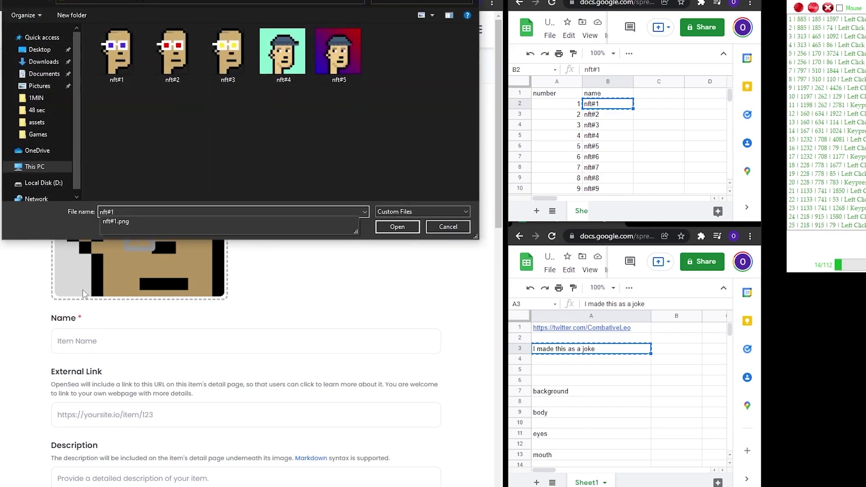
# Step: Try to copy the Twitter link from cell A1 into the item's external link and dismiss the file chooser
pyautogui.click(623, 331)
pyautogui.hotkey('ctrl', 'c')
pyautogui.click(20, 344)
pyautogui.hotkey('ctrl', 'v')
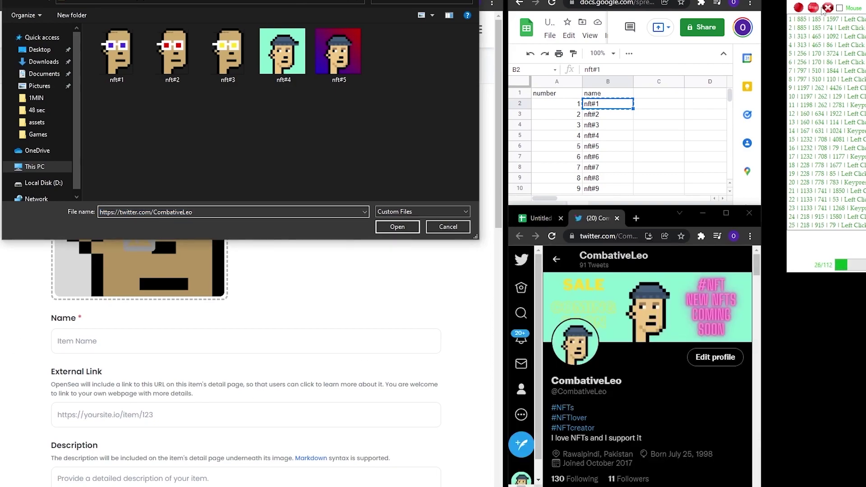
pyautogui.click(448, 228)
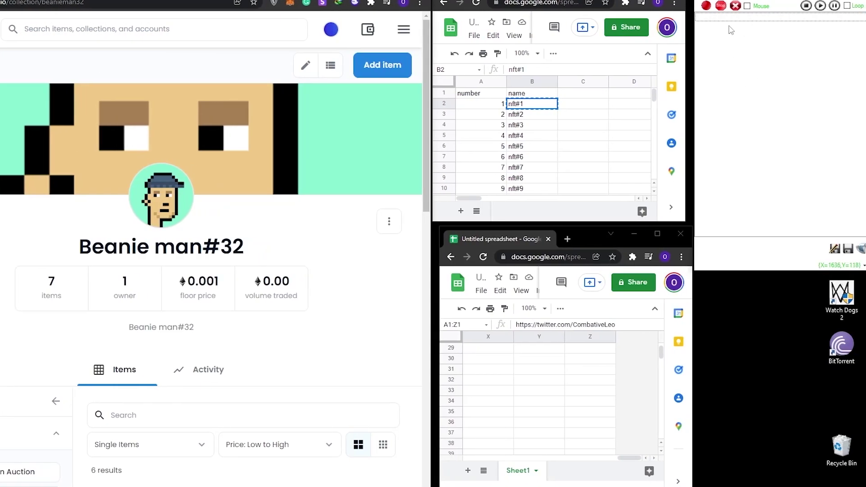
# Step: Load the macro file 22.mmmacro from the Desktop and play it
pyautogui.click(708, 3)
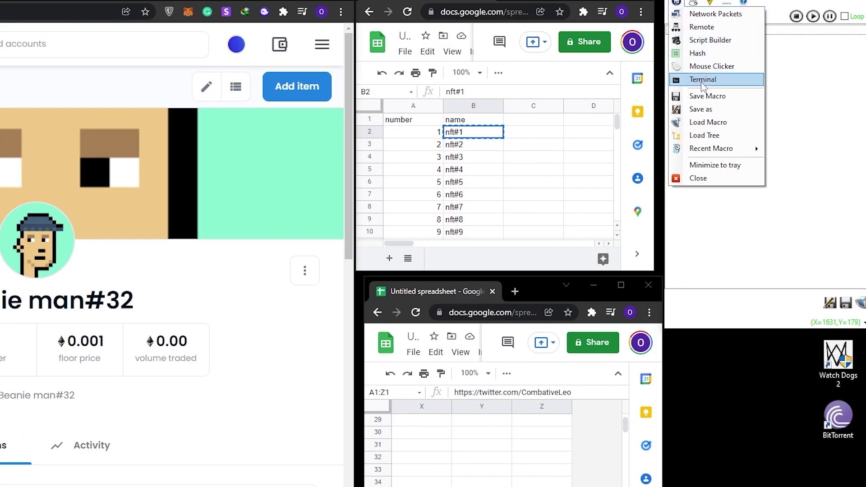
pyautogui.click(708, 122)
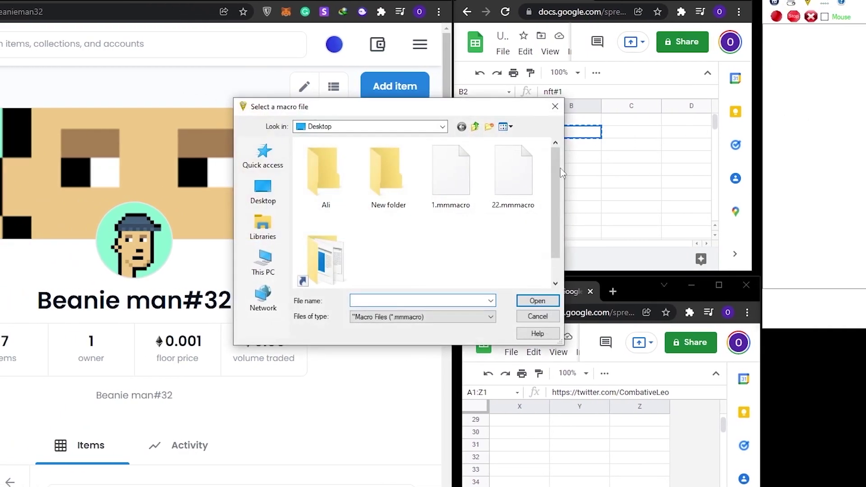
pyautogui.click(513, 173)
pyautogui.click(538, 300)
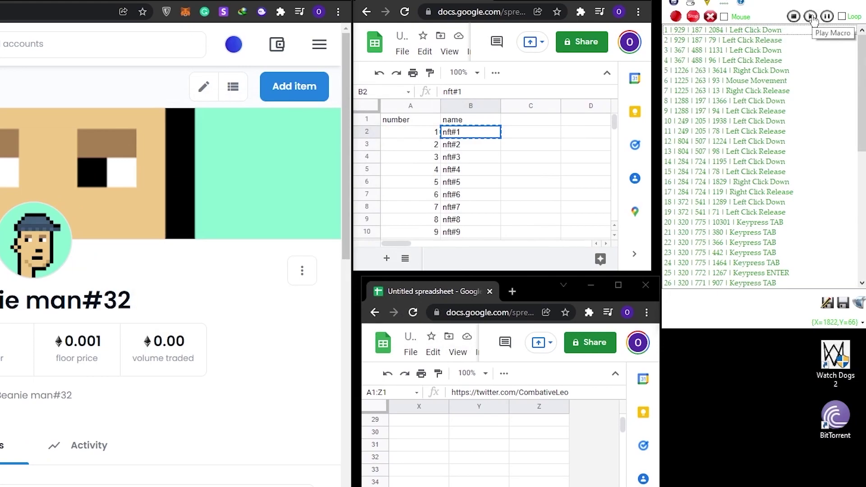
pyautogui.click(811, 17)
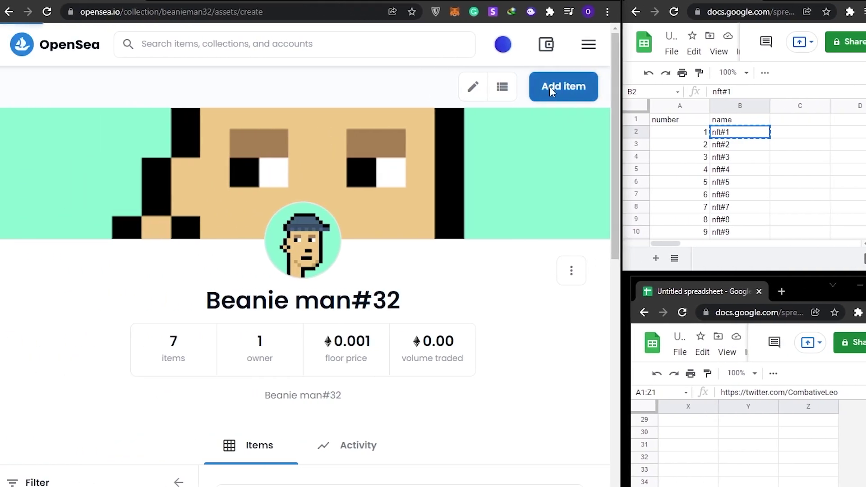
# Step: Add an item to the Beanie man#32 collection with nft#1 as its image and the name copied from cell B2
pyautogui.click(294, 86)
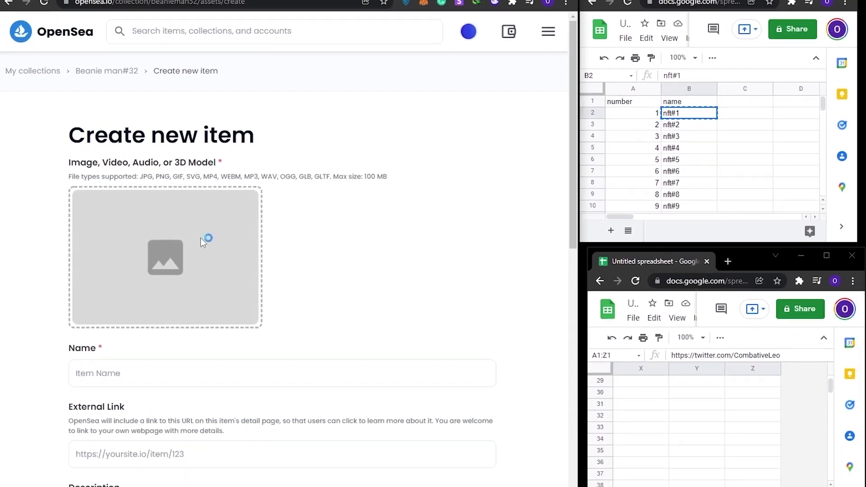
pyautogui.click(202, 240)
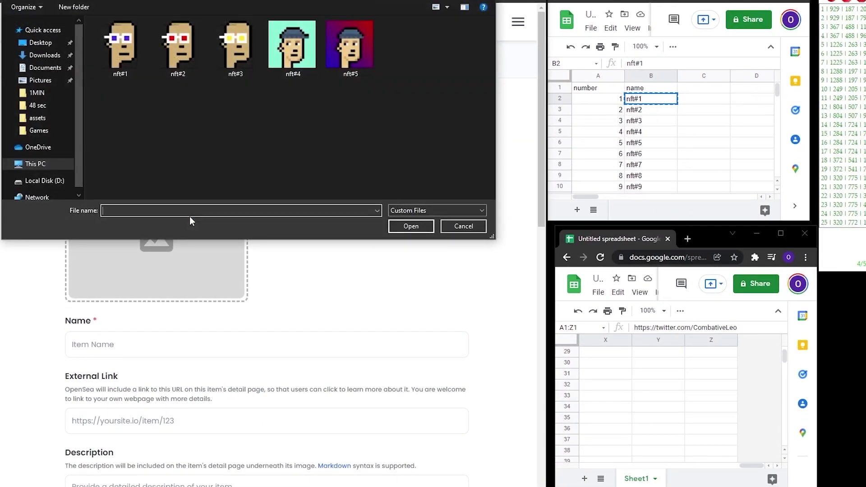
pyautogui.rightClick(638, 99)
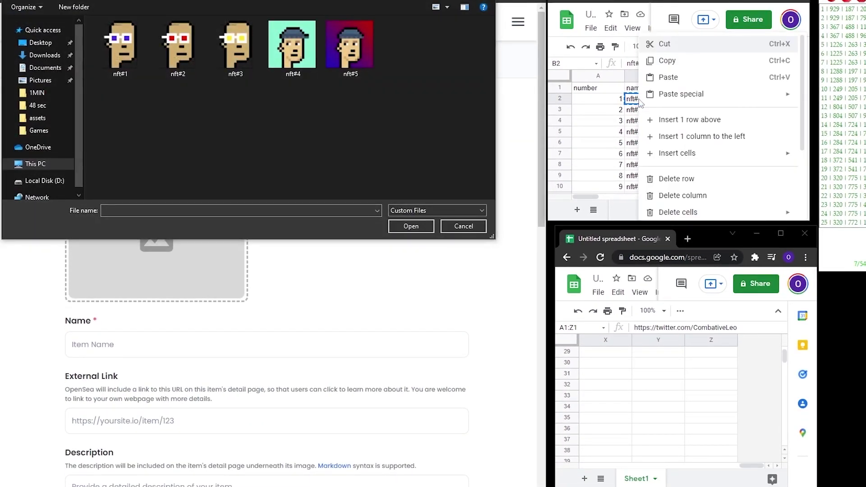
pyautogui.click(671, 62)
pyautogui.click(120, 45)
pyautogui.click(410, 226)
pyautogui.click(147, 343)
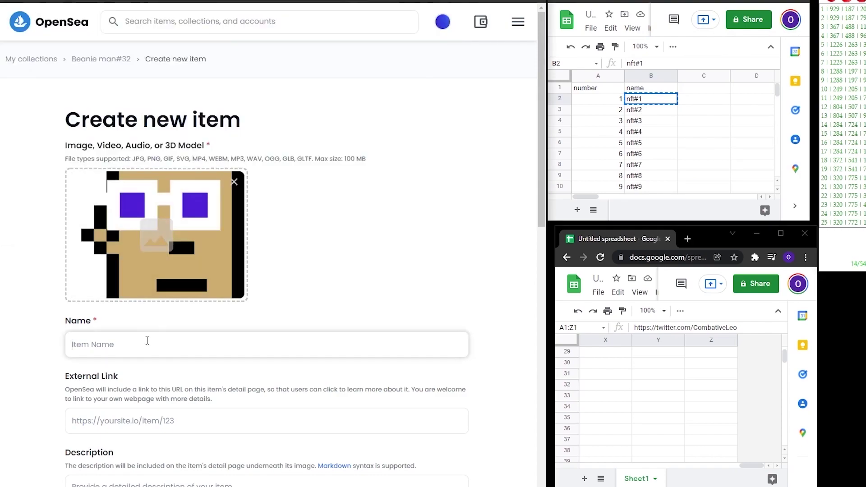
pyautogui.hotkey('ctrl', 'v')
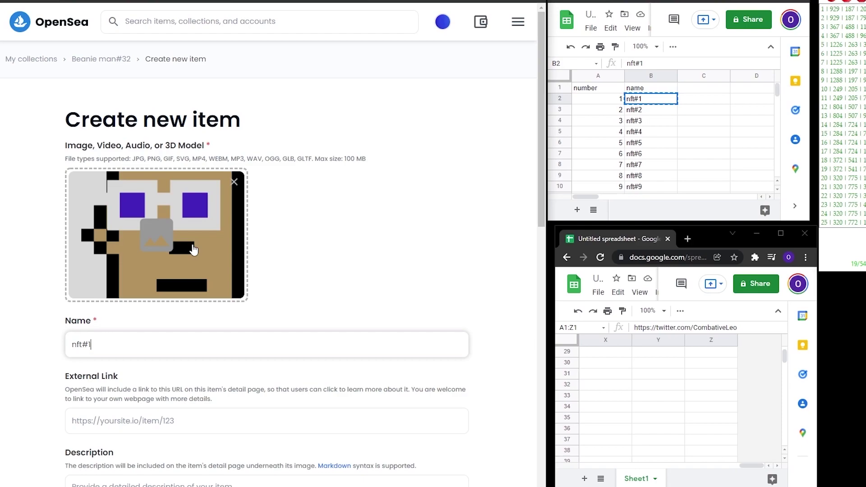
# Step: Leave the external link and description empty and choose Beanie man#32 as the item's collection
pyautogui.press('Tab')
pyautogui.press('Tab')
pyautogui.press('Tab')
pyautogui.press('Tab')
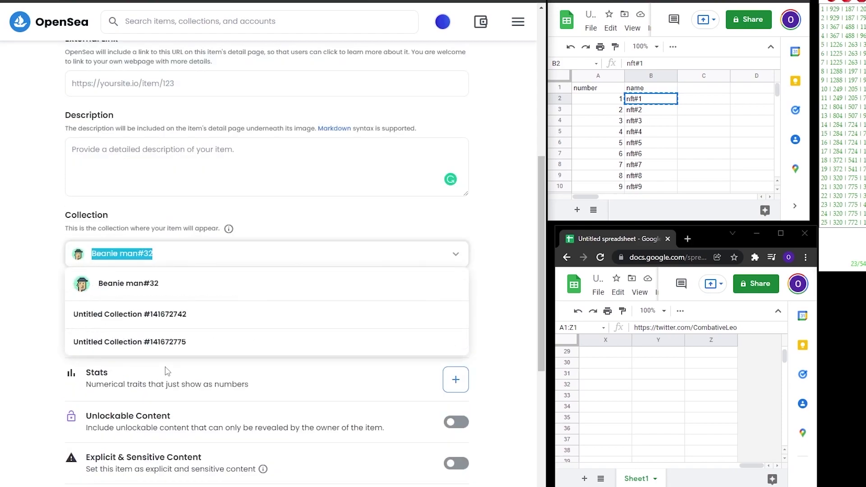
pyautogui.press('Down')
# Step: Create the nft#1 item without adding any traits or unlockable content, and close the creation confirmation
pyautogui.press('Tab')
pyautogui.press('Tab')
pyautogui.press('Tab')
pyautogui.press('Tab')
pyautogui.press('Tab')
pyautogui.press('Tab')
pyautogui.press('Tab')
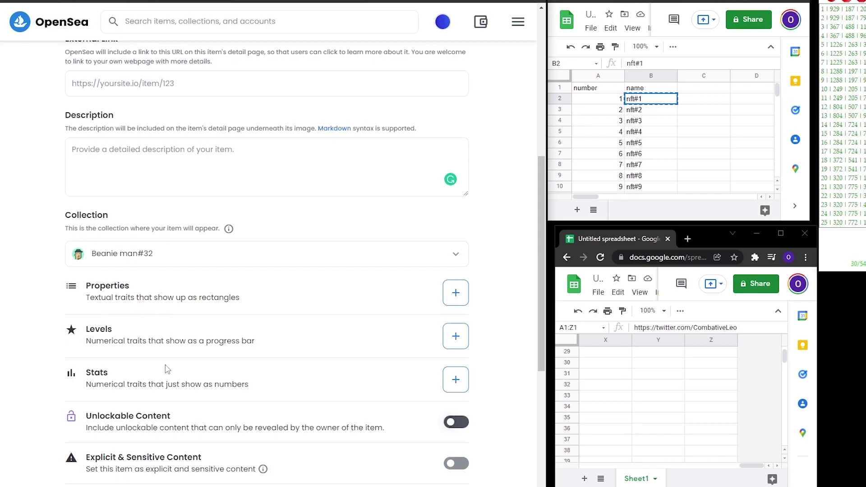
pyautogui.press('Tab')
pyautogui.press('Tab')
pyautogui.press('Return')
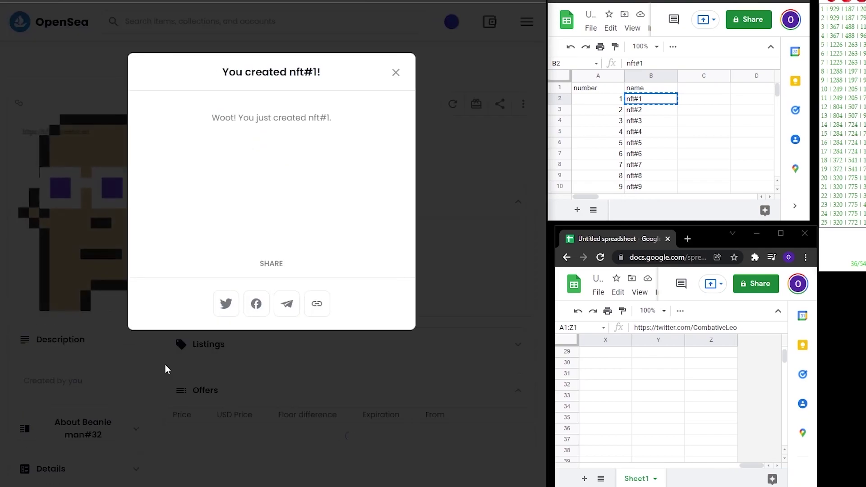
pyautogui.click(396, 72)
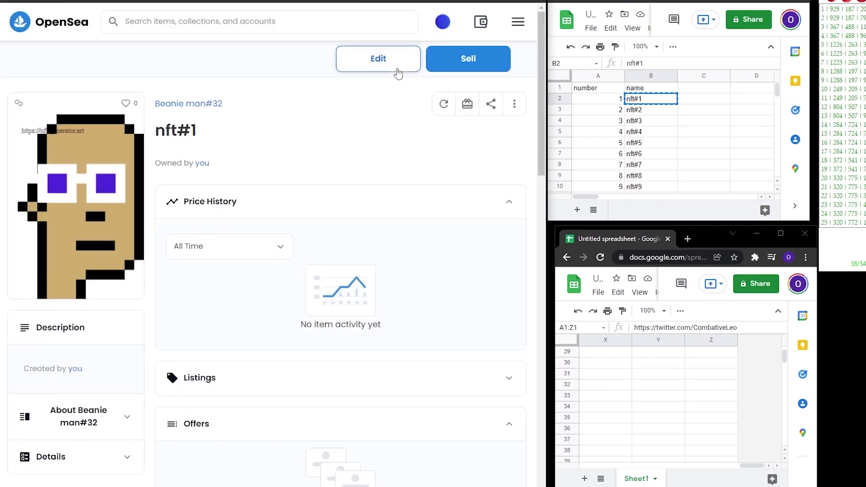
# Step: Put the nft#1 item up for sale at a price of 0.001 ETH
pyautogui.click(447, 58)
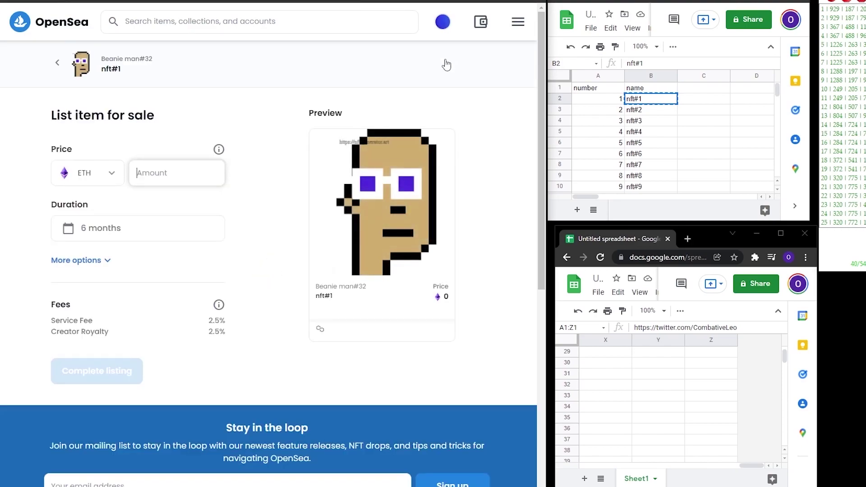
pyautogui.write('0')
pyautogui.press('Down')
pyautogui.press('Return')
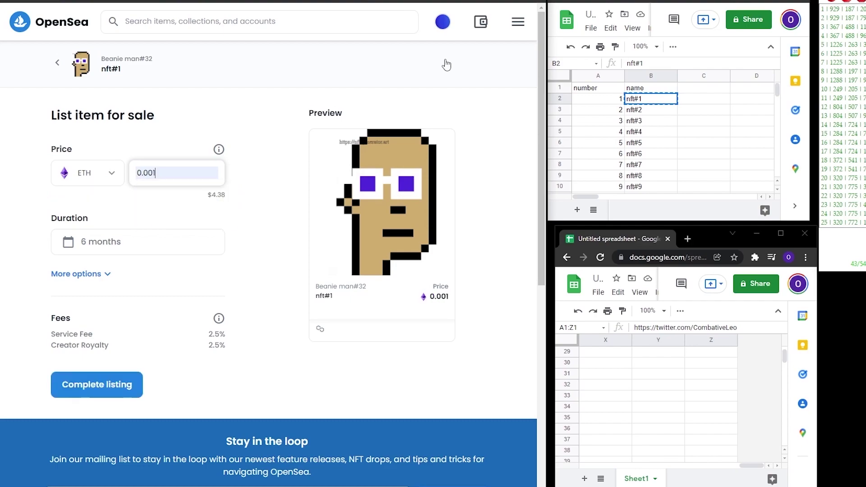
# Step: Complete the nft#1 listing by signing the wallet message, and close the listing dialog
pyautogui.click(119, 387)
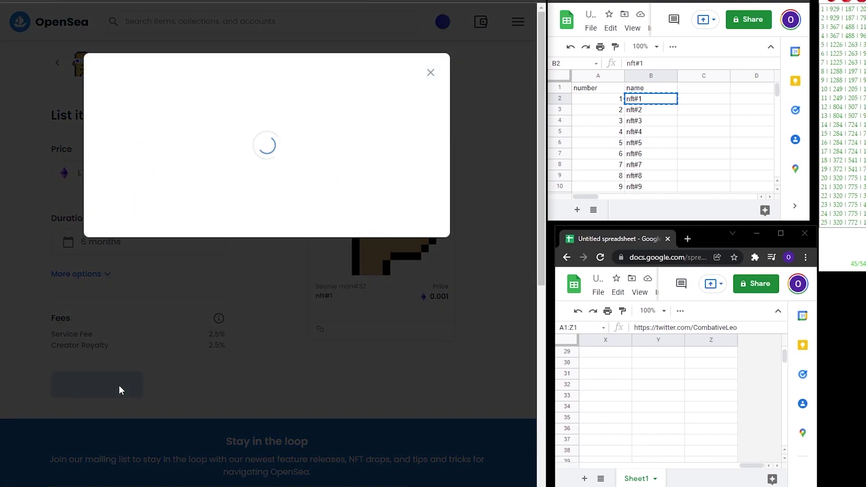
pyautogui.click(146, 275)
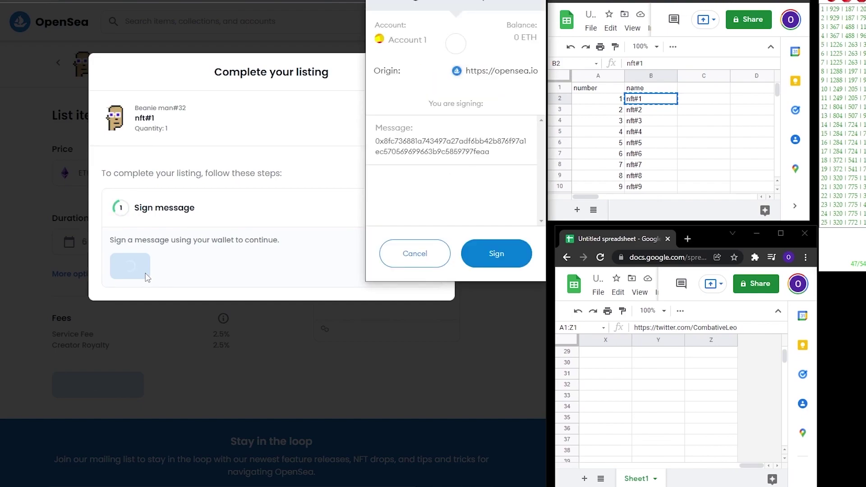
pyautogui.click(504, 254)
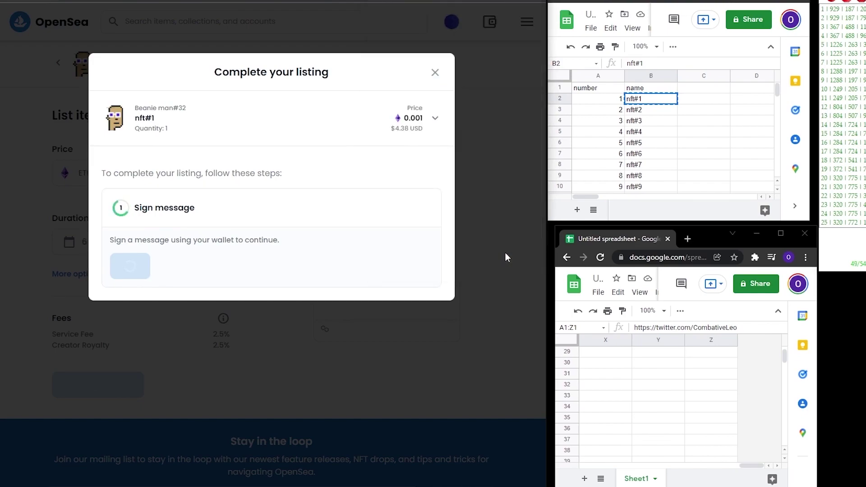
pyautogui.click(505, 253)
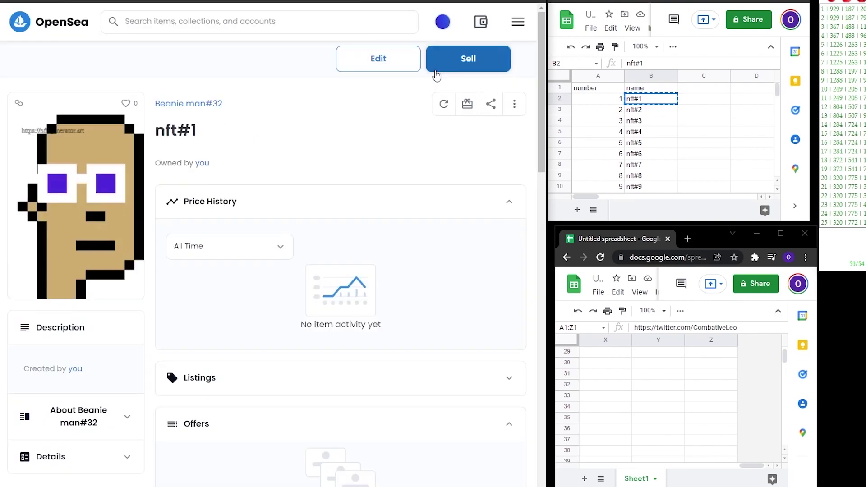
# Step: Return to the Beanie man#32 collection and look through its items and their listing prices
pyautogui.click(206, 104)
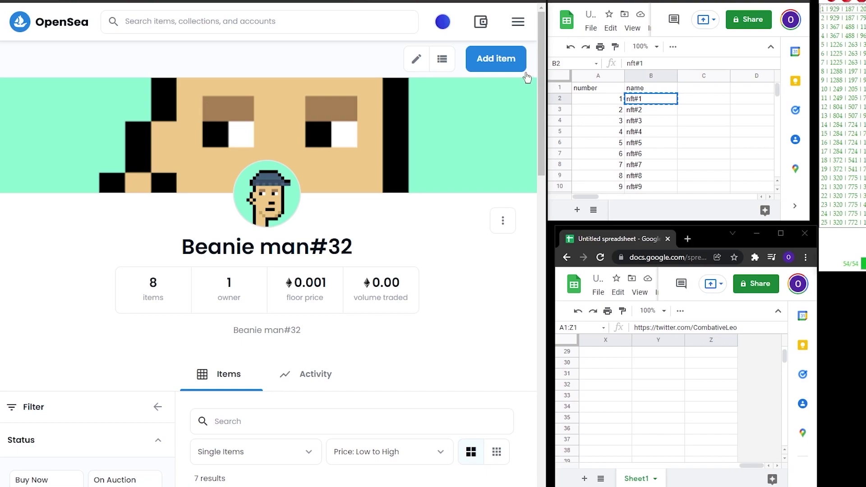
pyautogui.scroll(-10, 395, 256)
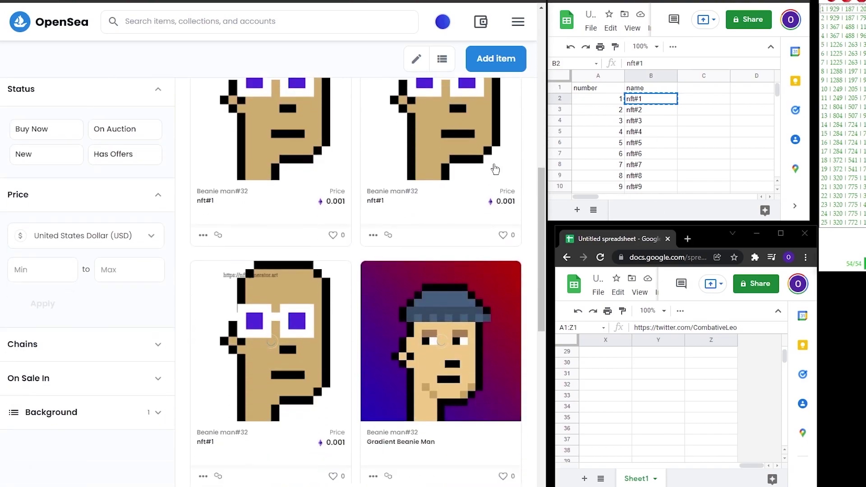
pyautogui.scroll(10, 490, 174)
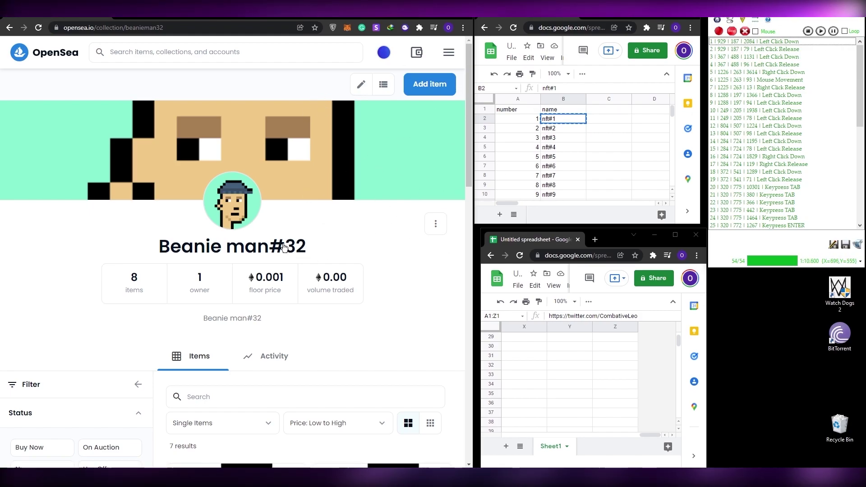
pyautogui.scroll(-10, 347, 260)
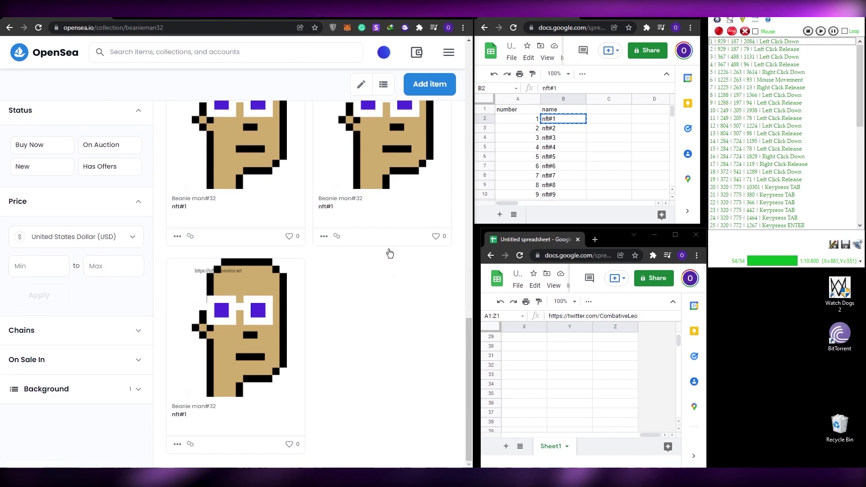
pyautogui.scroll(10, 391, 249)
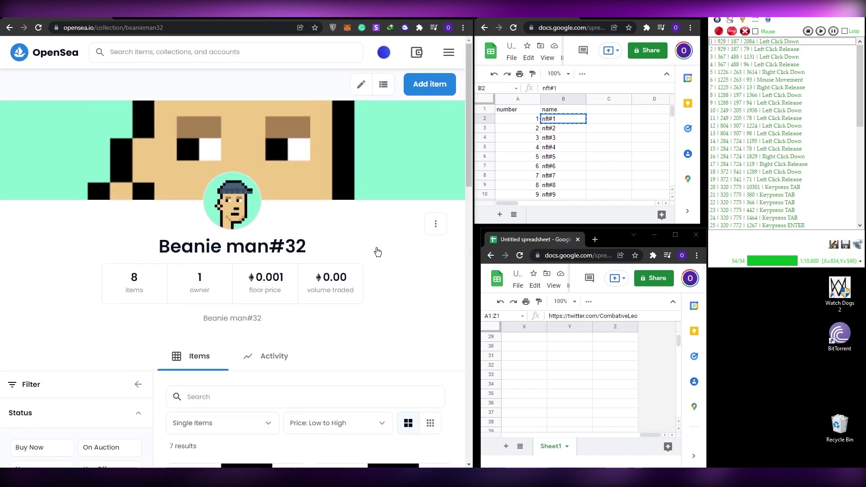